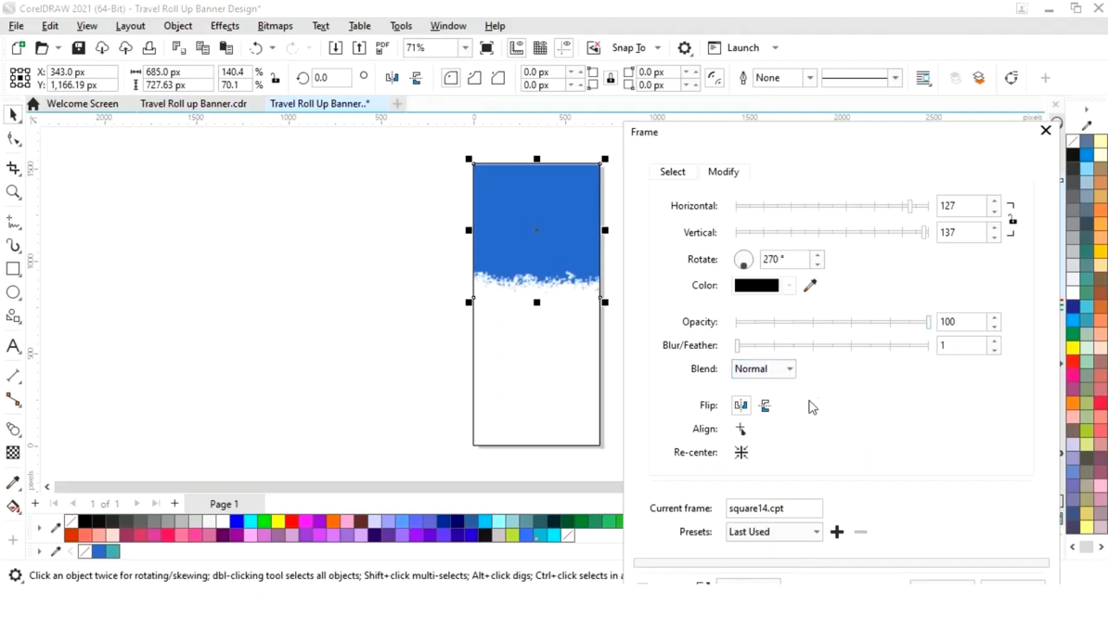
- Apply the square14.cpt frame at 270° to the background rectangle, then deselect it
drag(825, 141, 799, 94)
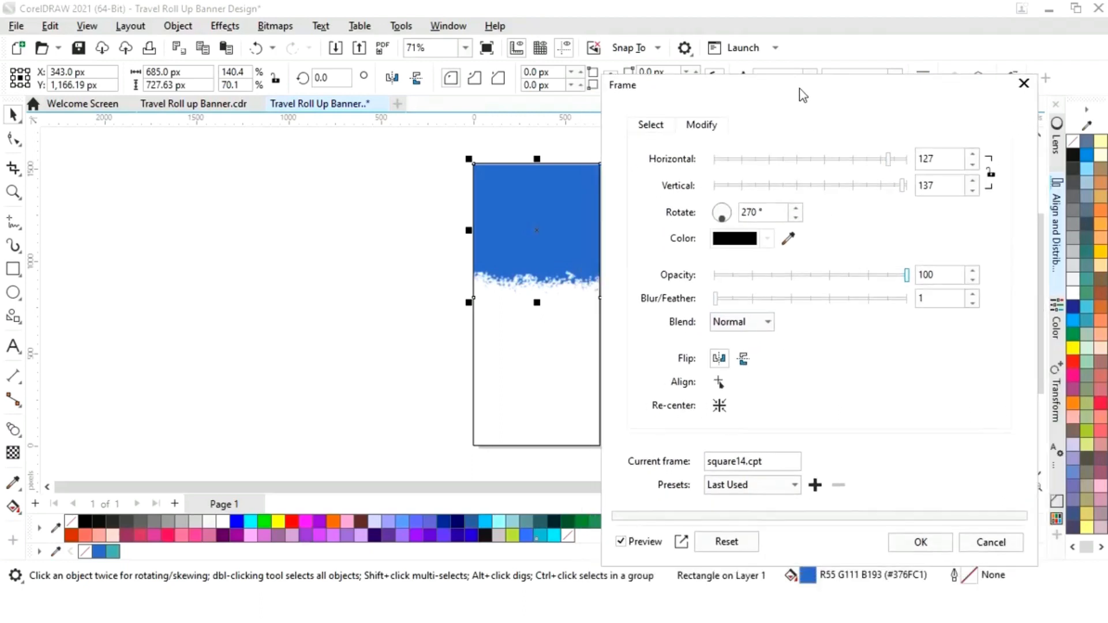
click(933, 542)
click(743, 320)
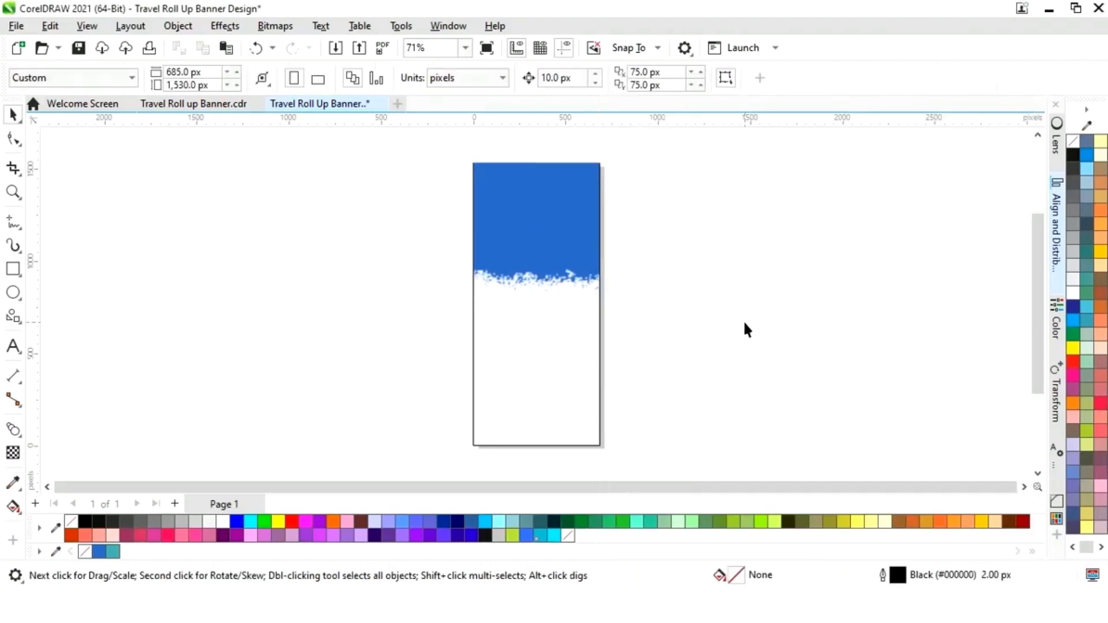
- Make a shorter copy of the background rectangle as a 685 × 221.74 px band below the ragged edge
click(564, 407)
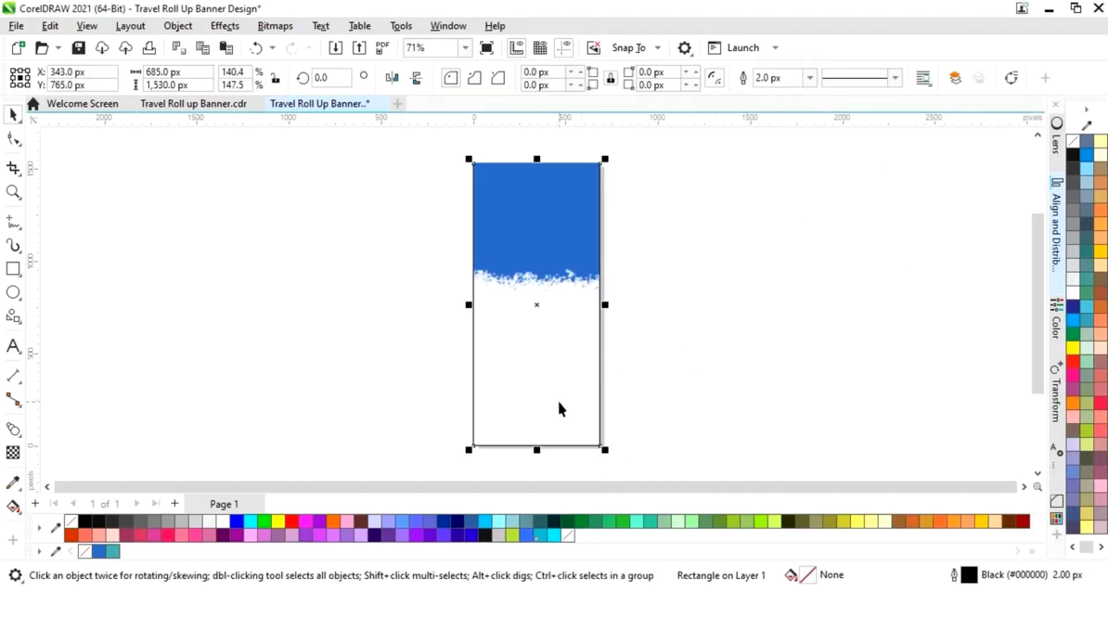
drag(537, 159, 525, 276)
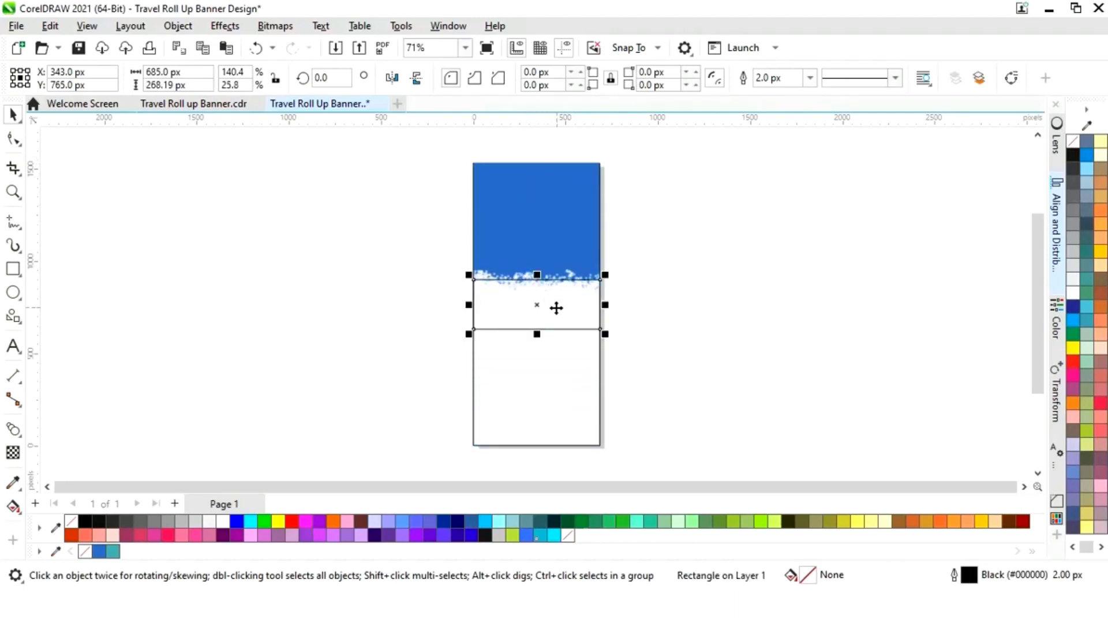
key(Down)
key(Down)
key(Down)
key(Down)
key(Down)
key(Down)
key(Down)
key(Down)
key(Down)
key(Down)
key(Down)
key(Down)
key(Down)
key(Down)
key(Down)
key(Down)
key(Down)
key(Down)
key(Down)
key(Down)
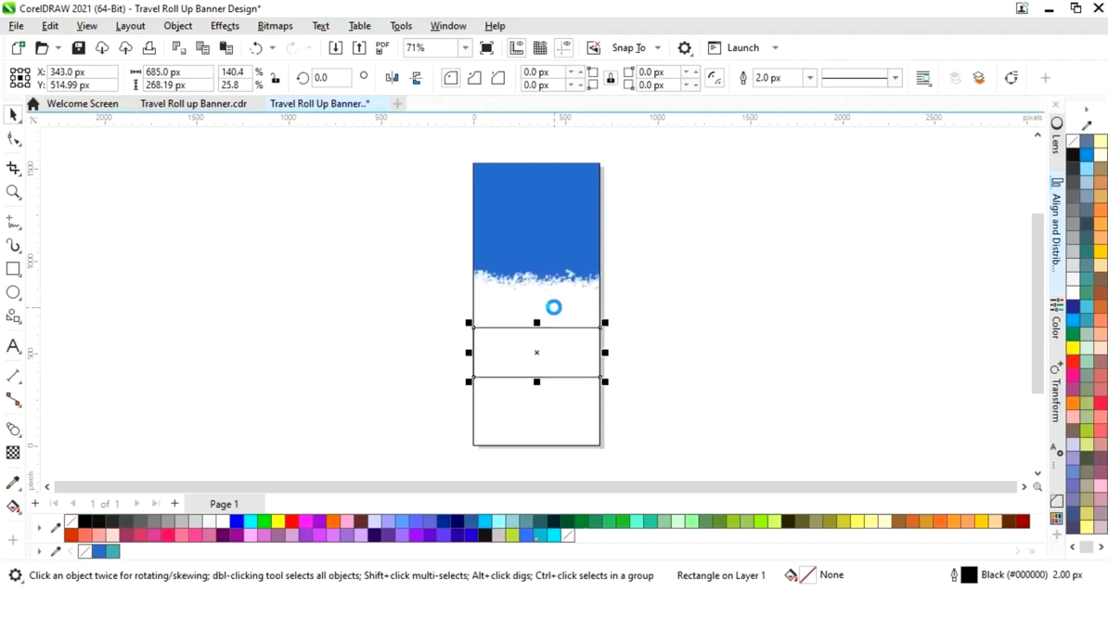
drag(536, 346, 537, 353)
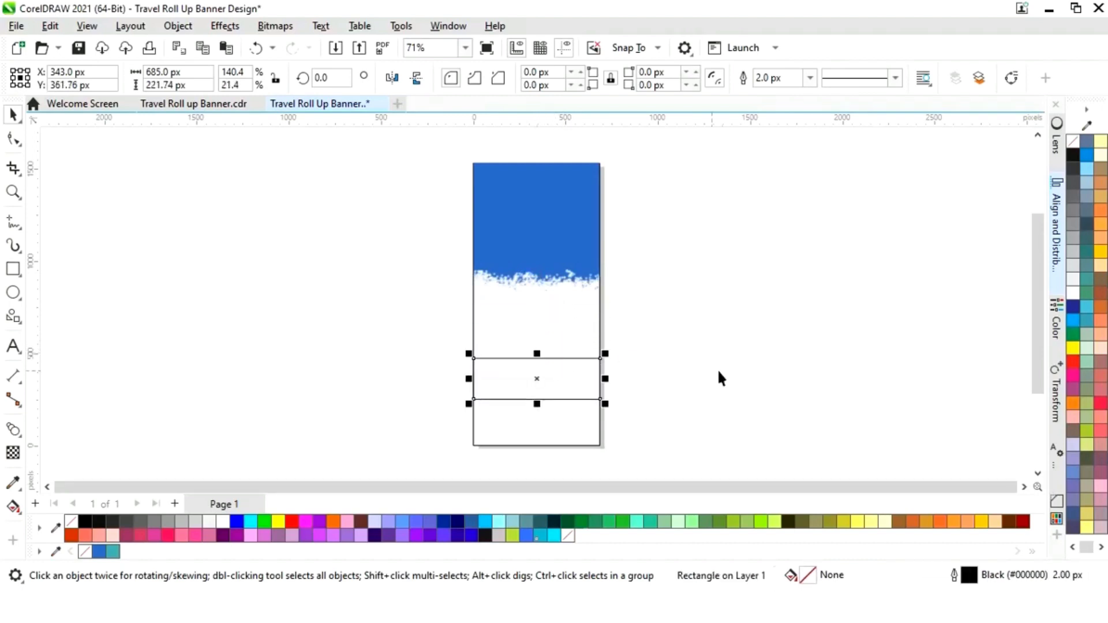
- Fill the band with #376FC1 blue, nudge it up, and remove its outline
click(96, 552)
key(Up)
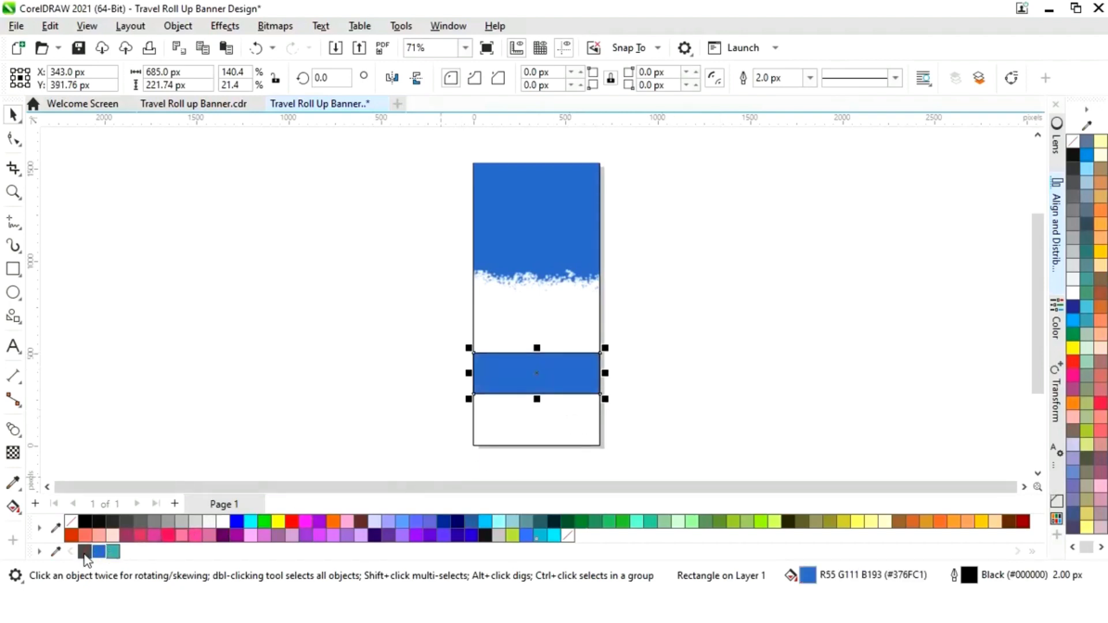
right_click(84, 553)
click(686, 404)
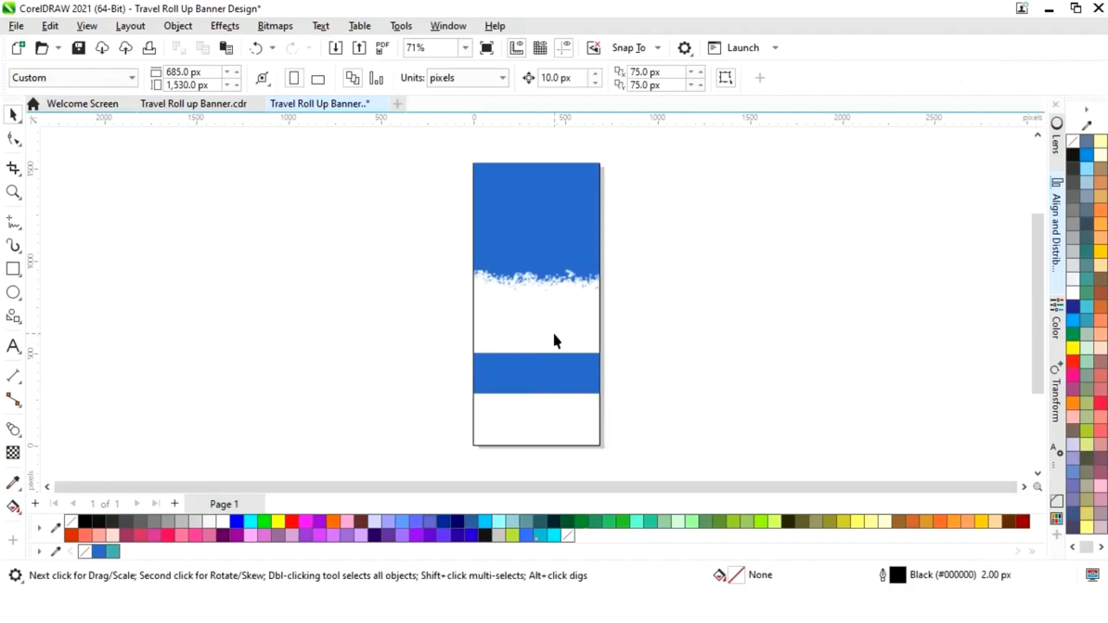
click(552, 331)
- Copy a short rectangle at the banner bottom, convert it to curves, and pull a mid-top node down into a V
drag(537, 158, 537, 408)
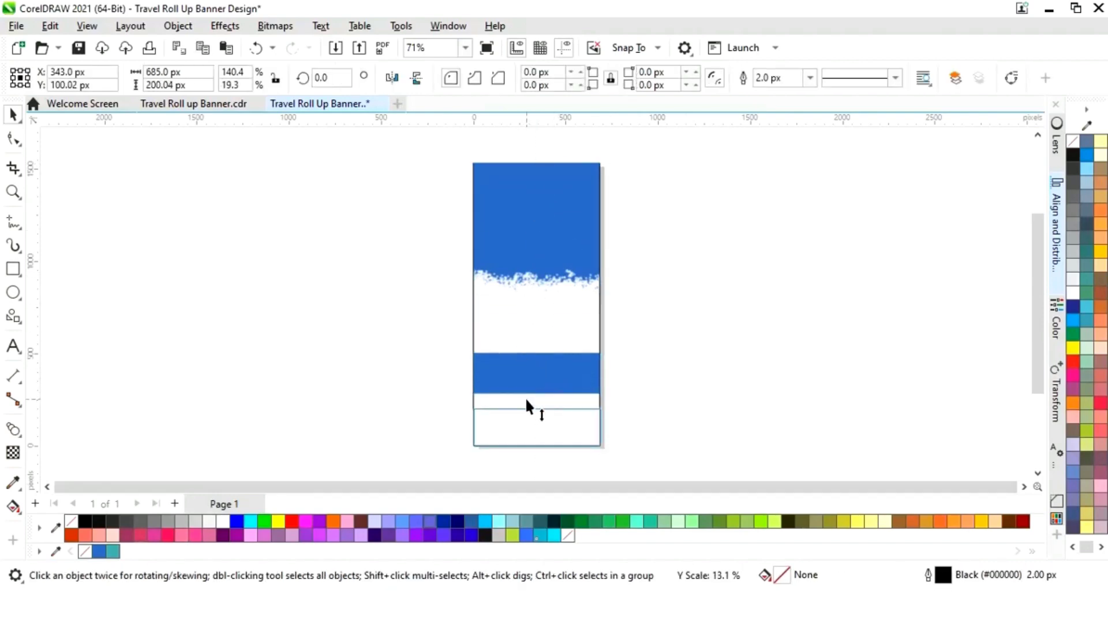
right_click(540, 427)
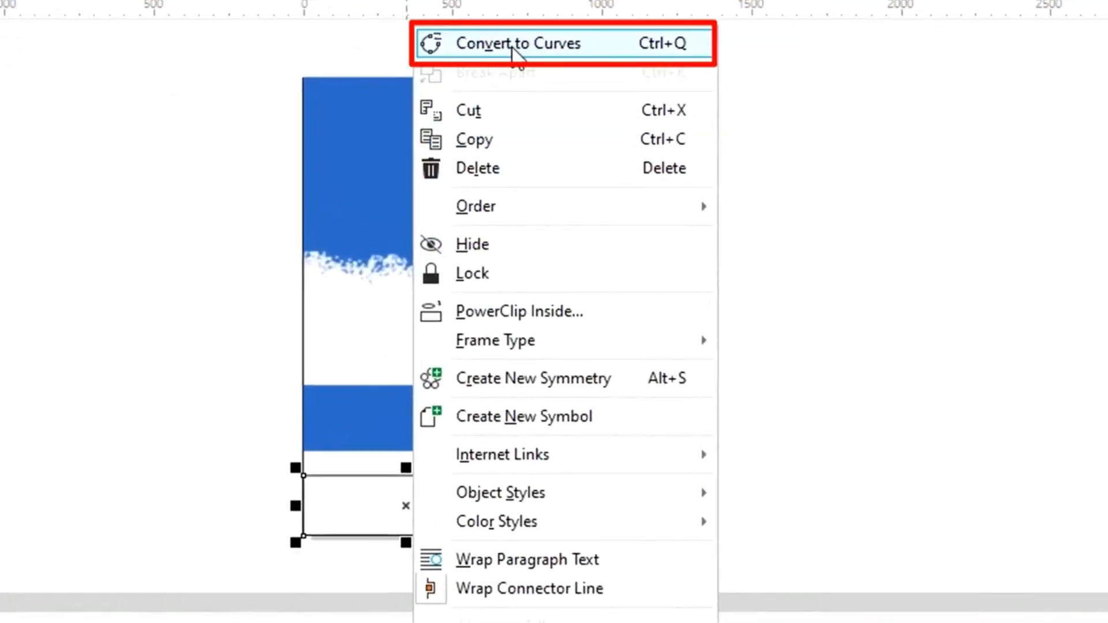
click(512, 46)
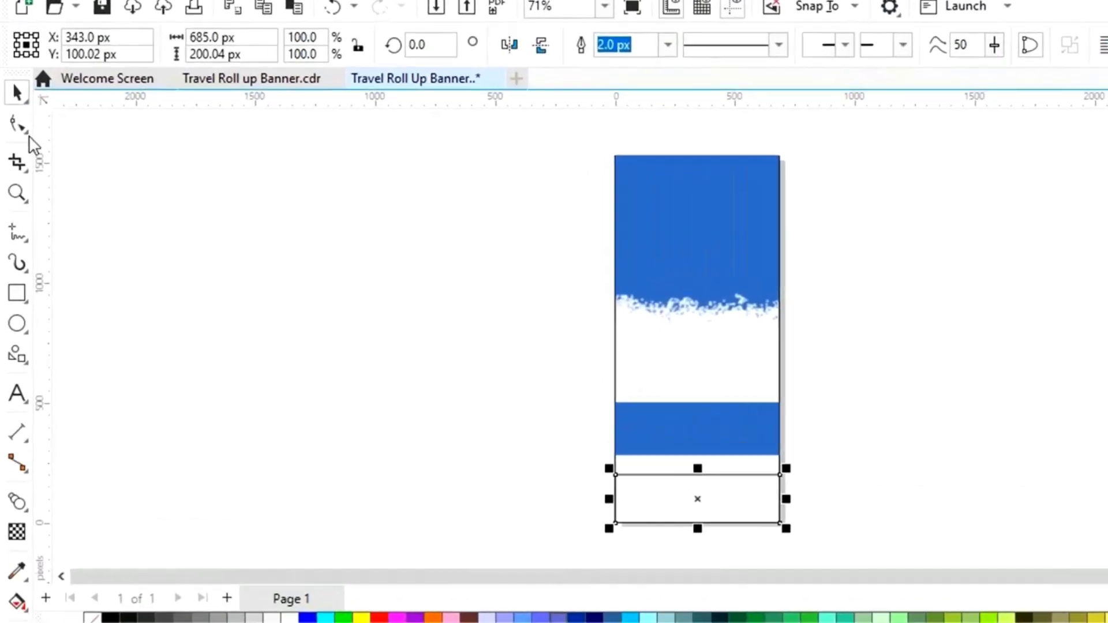
click(12, 140)
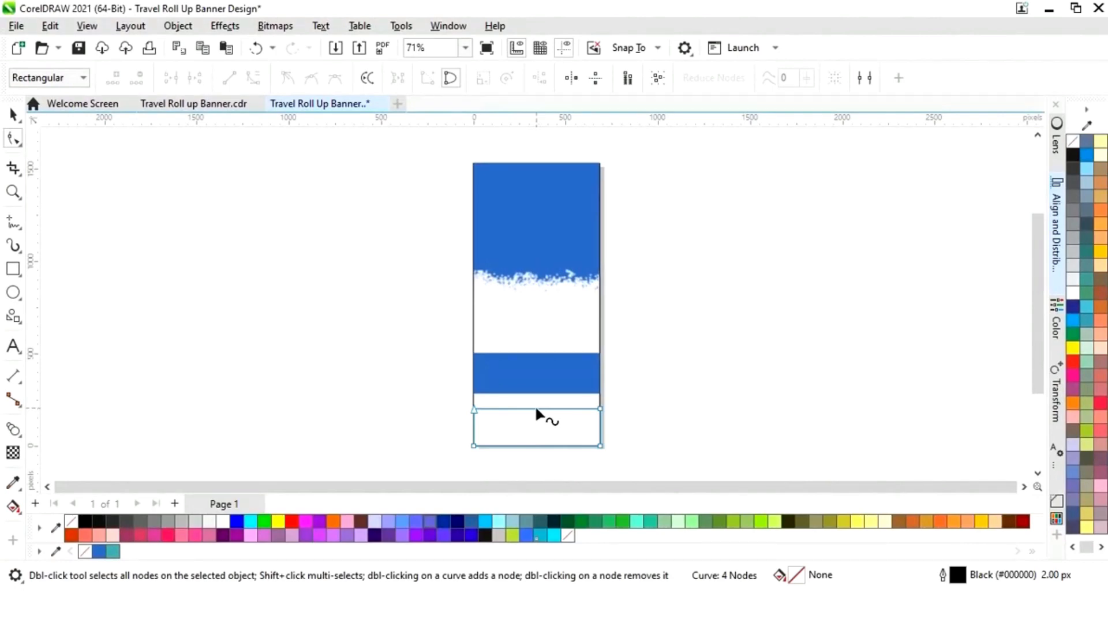
double_click(535, 408)
mouse_move(535, 408)
mouse_down()
mouse_move(537, 429)
mouse_move(535, 418)
mouse_up()
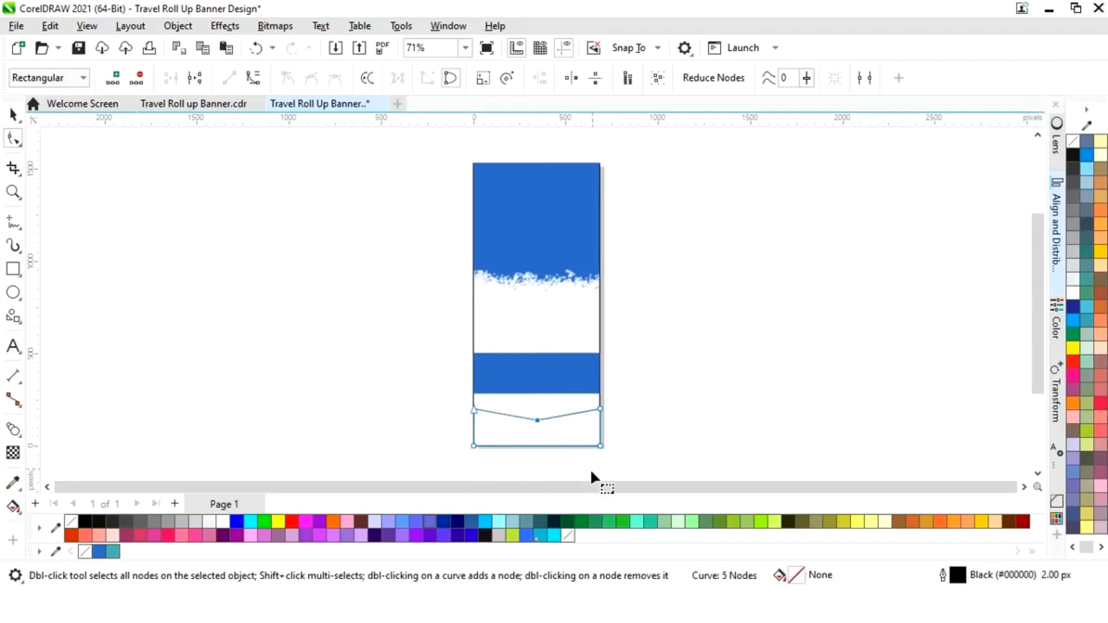
- Fill the V-shape blue and remove its outline
click(13, 117)
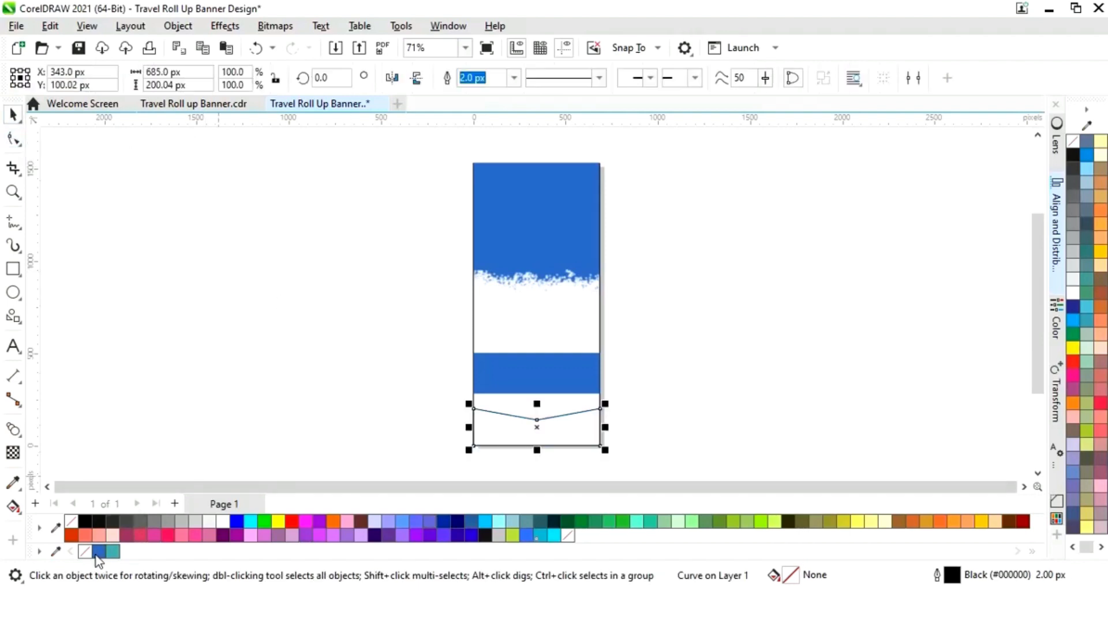
click(98, 552)
right_click(84, 552)
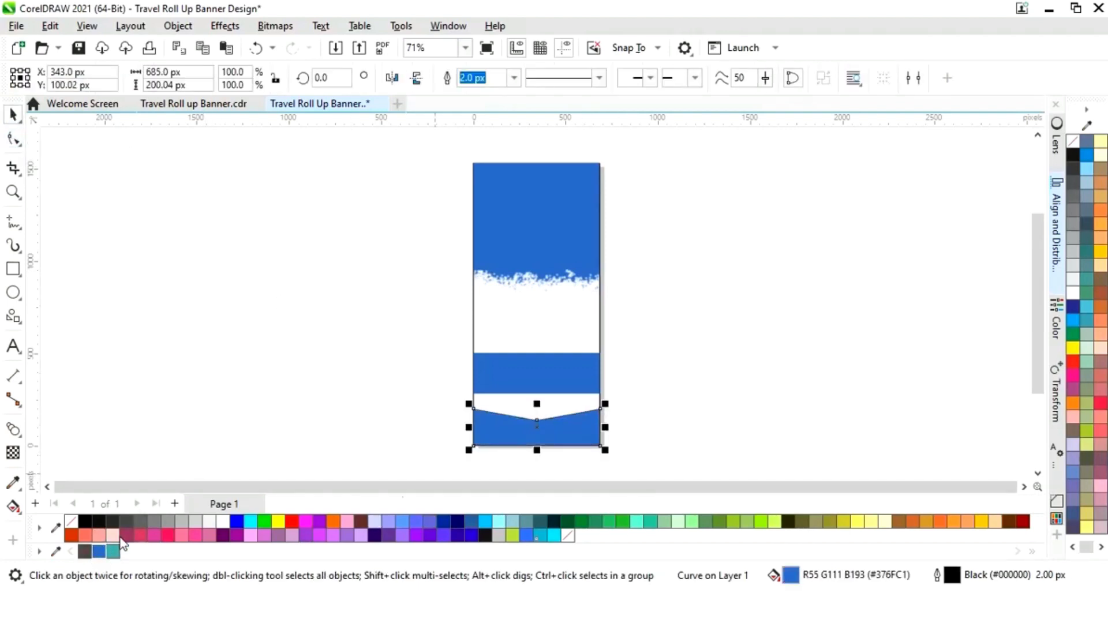
click(675, 407)
click(549, 432)
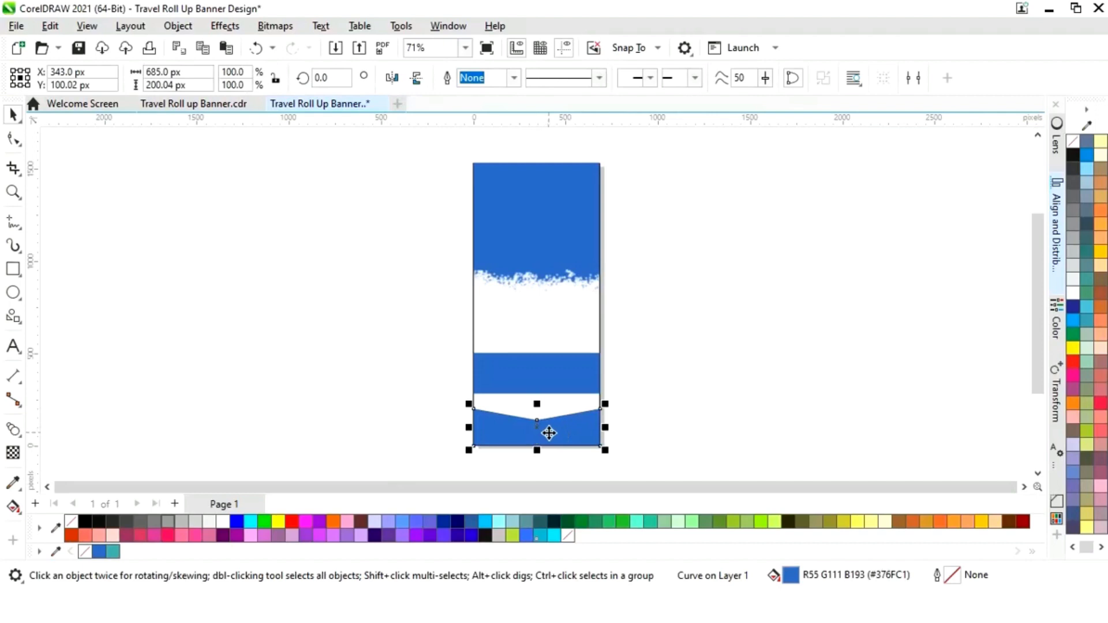
- Add a slightly shorter white copy of the V-shape, leaving a thin blue V-line above
key(z)
drag(450, 358, 670, 463)
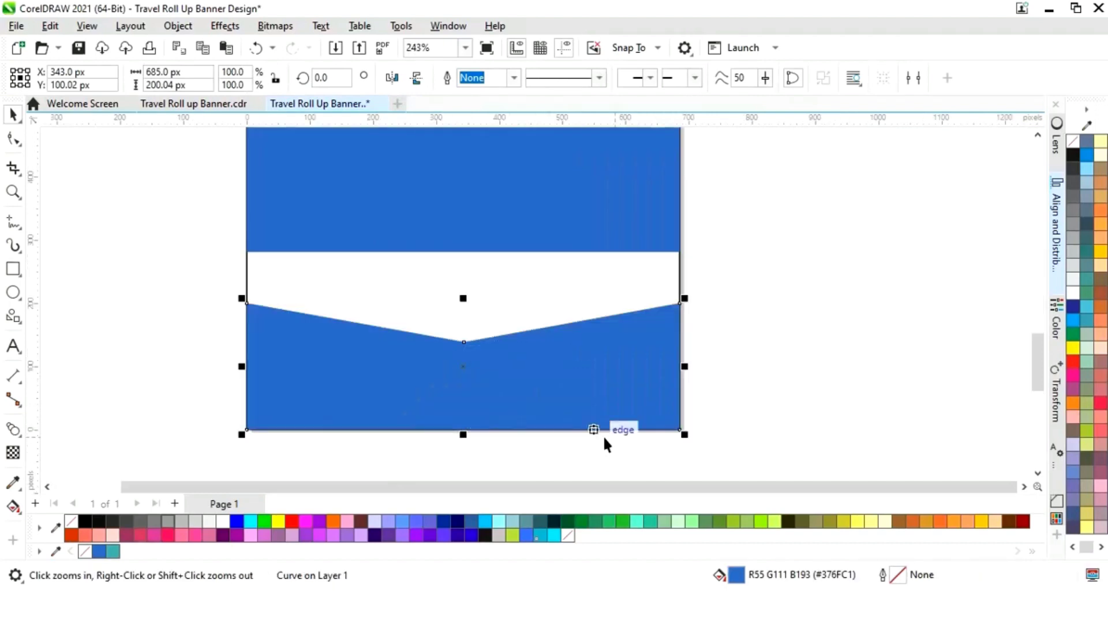
mouse_move(463, 298)
mouse_down()
mouse_move(462, 287)
mouse_move(461, 295)
mouse_up()
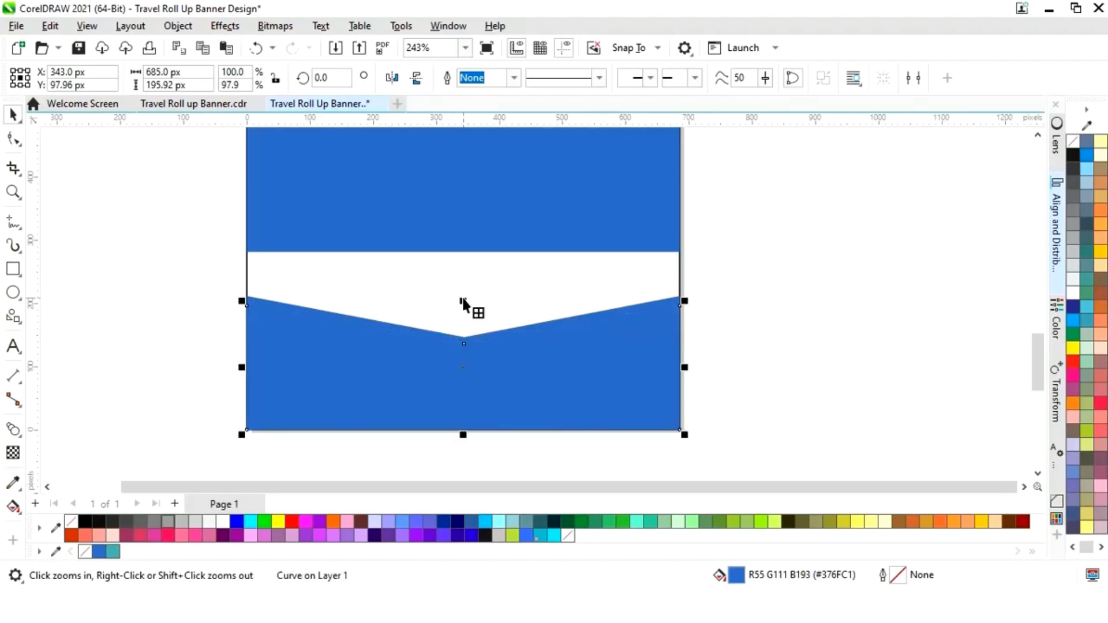
click(224, 521)
click(826, 357)
key(shift+F4)
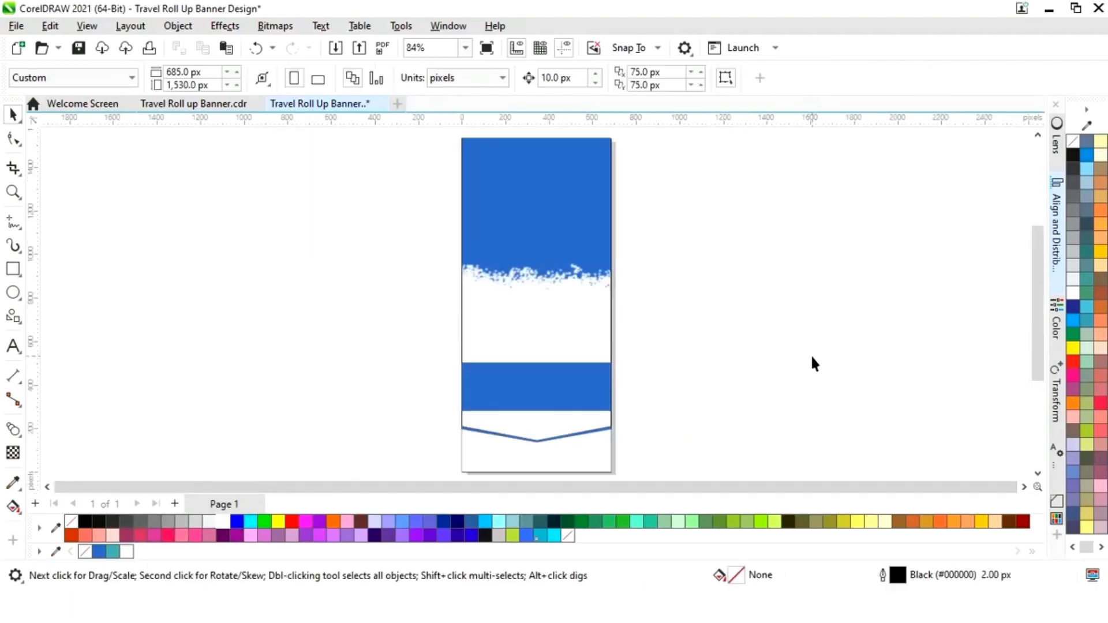
- Nudge the blue band up and stretch the chevron taller
click(564, 393)
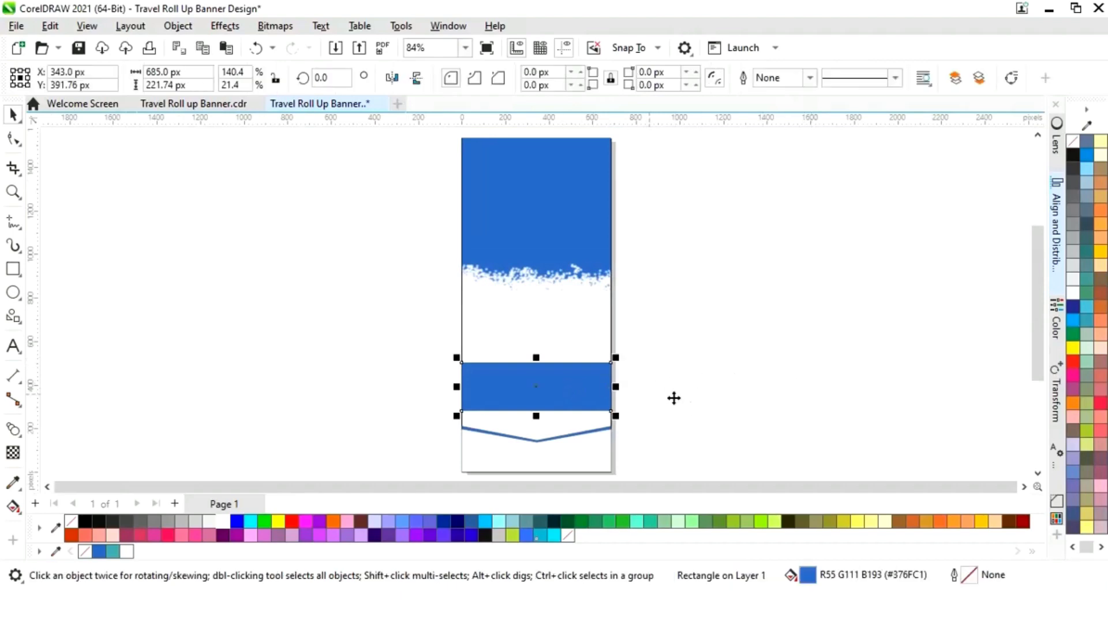
key(Up)
key(Up)
key(Up)
key(Up)
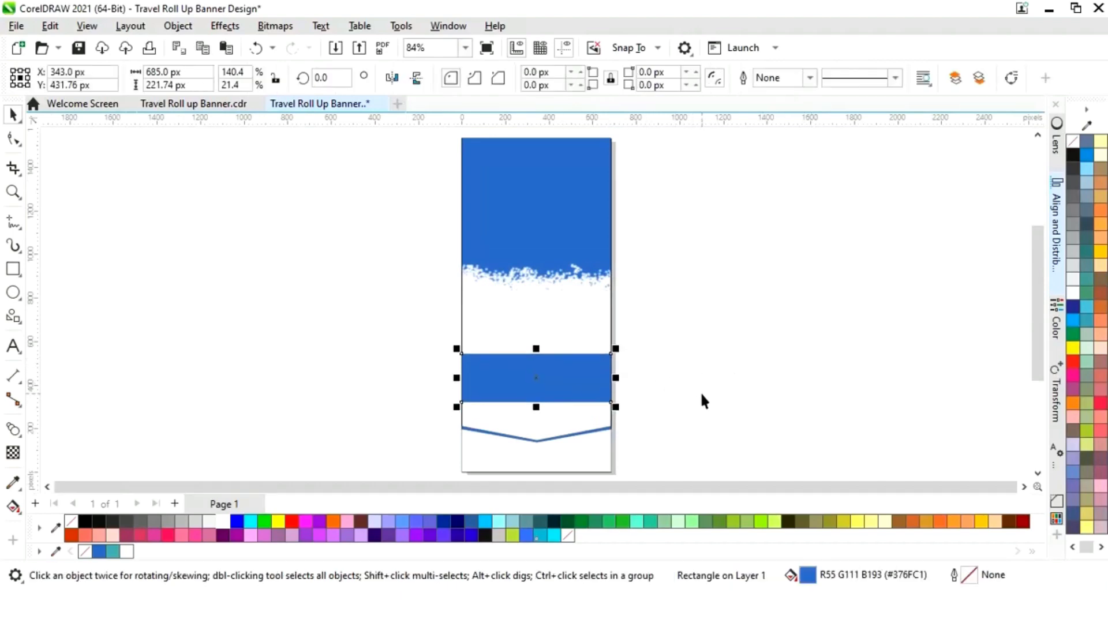
click(664, 408)
drag(653, 411, 443, 442)
drag(536, 385, 536, 373)
click(725, 388)
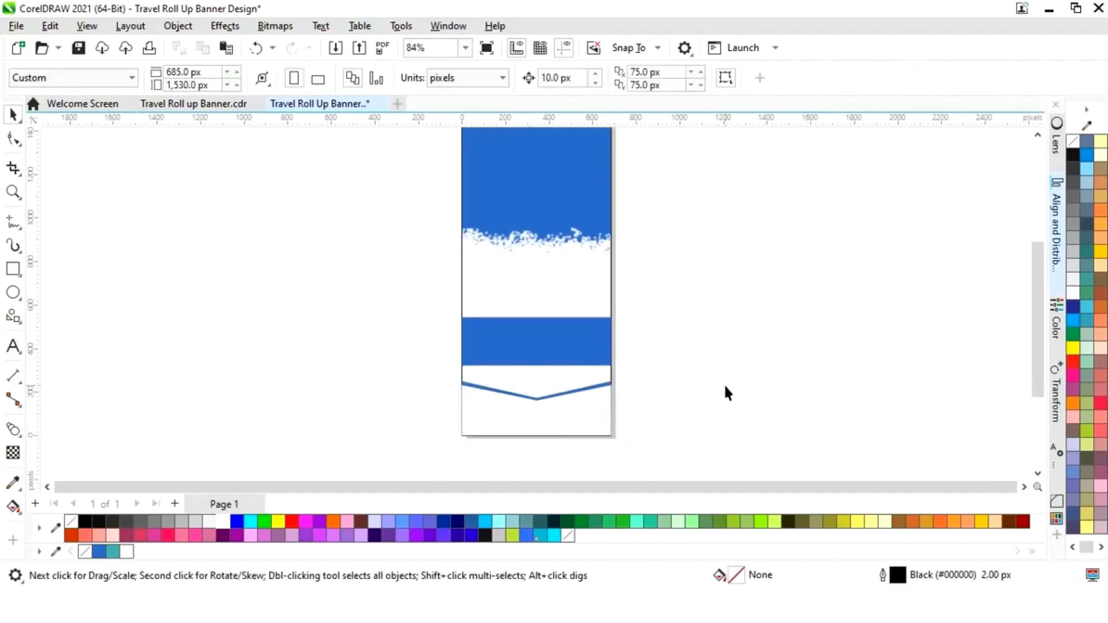
- Draw a 305.19 px circle on the left of the blue top, filled white with no outline
scroll(730, 387, up, 1)
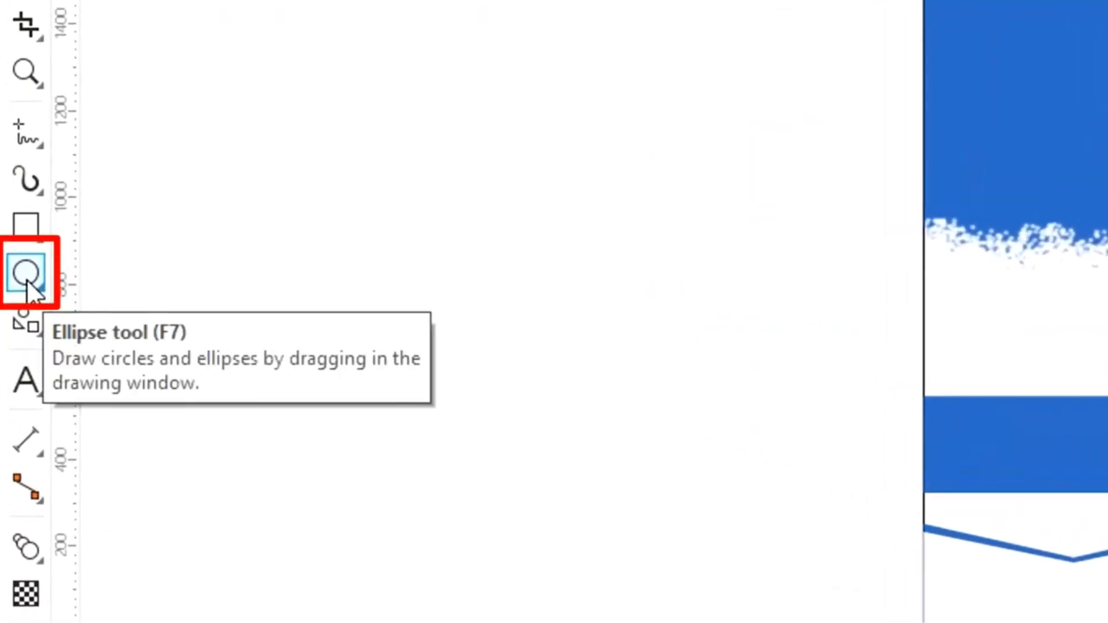
click(13, 292)
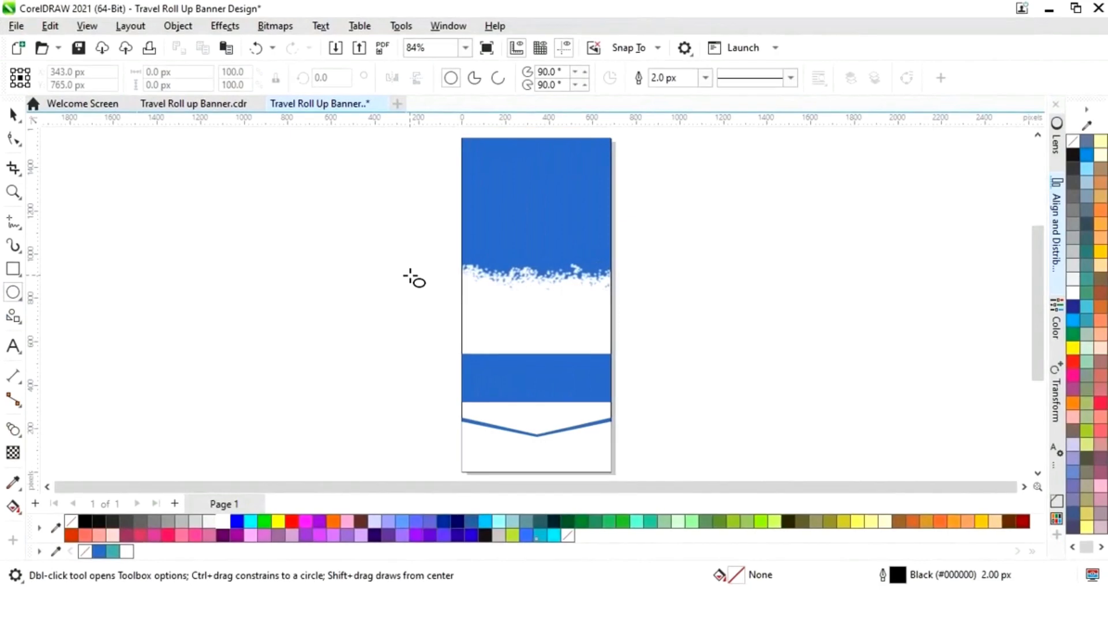
mouse_move(411, 277)
mouse_down()
mouse_move(445, 295)
mouse_move(497, 286)
mouse_move(503, 271)
mouse_up()
key(space)
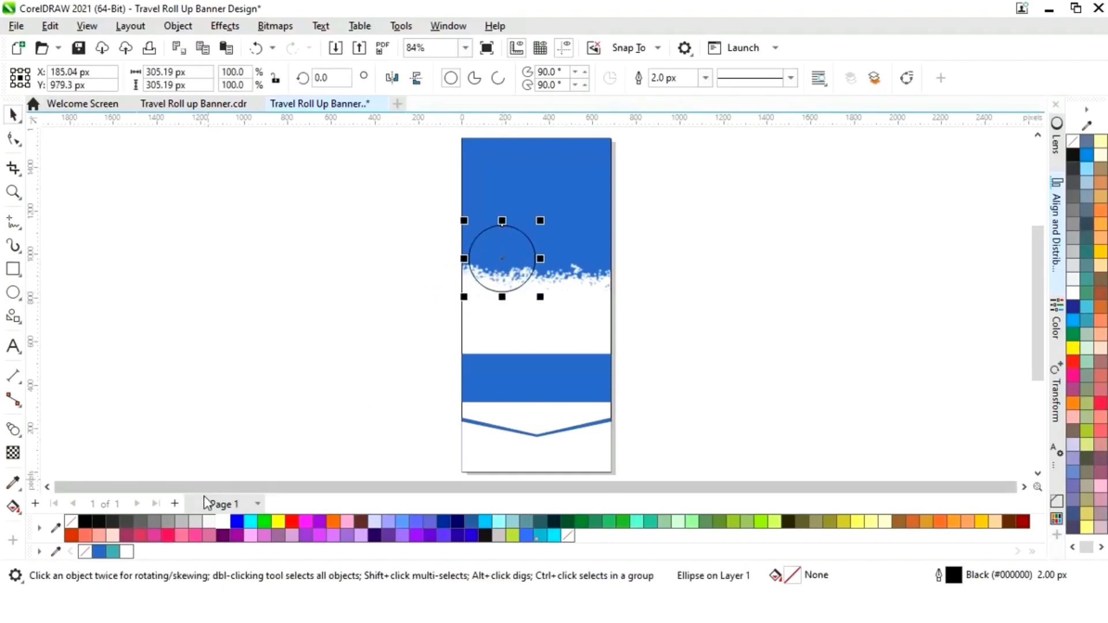
click(223, 521)
right_click(86, 553)
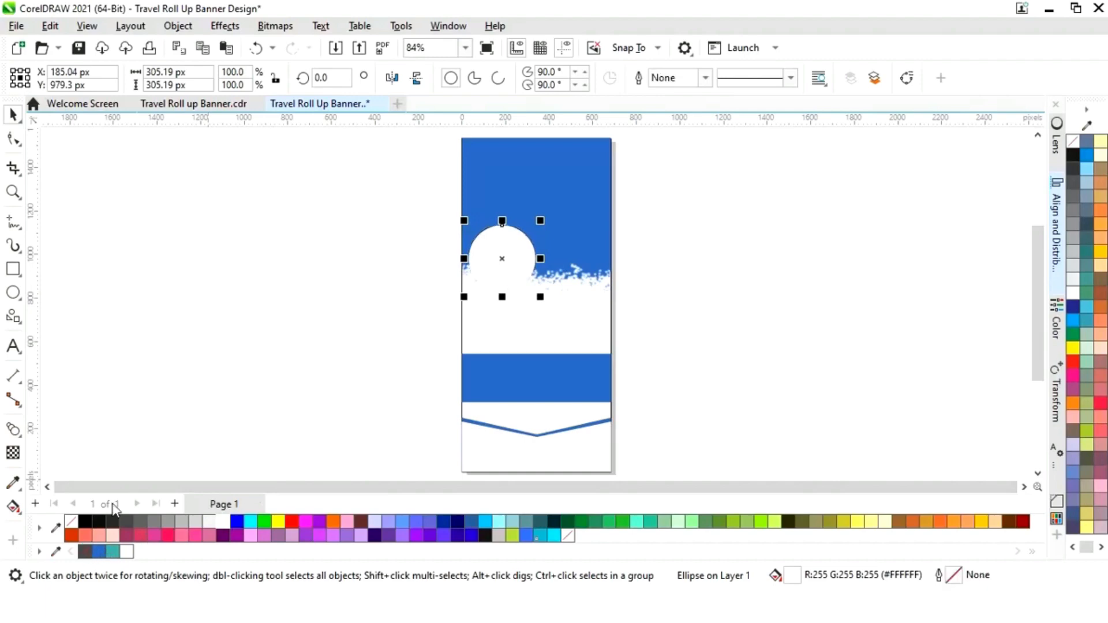
click(225, 25)
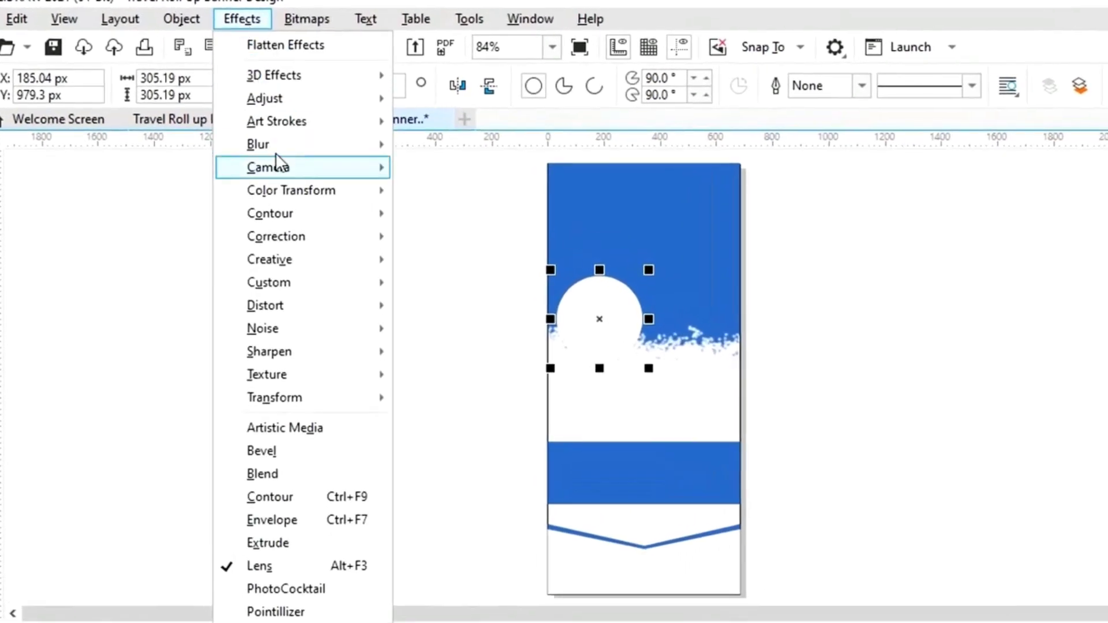
- Apply the brushed oval02.cpt frame at 270° to the white circle
mouse_move(249, 259)
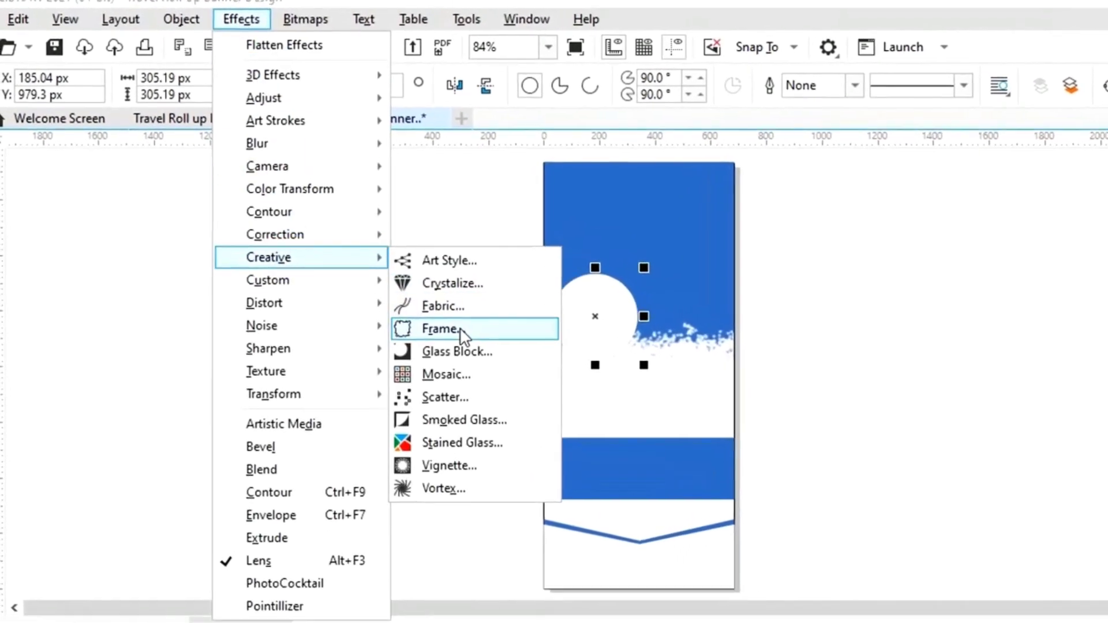
click(456, 332)
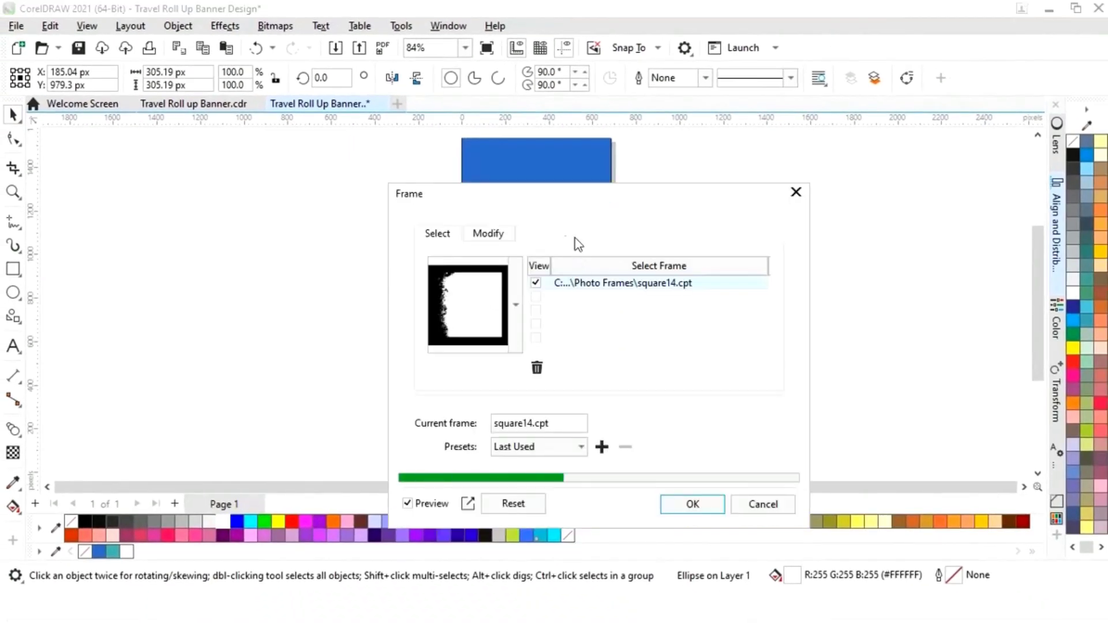
drag(555, 196, 791, 165)
click(750, 270)
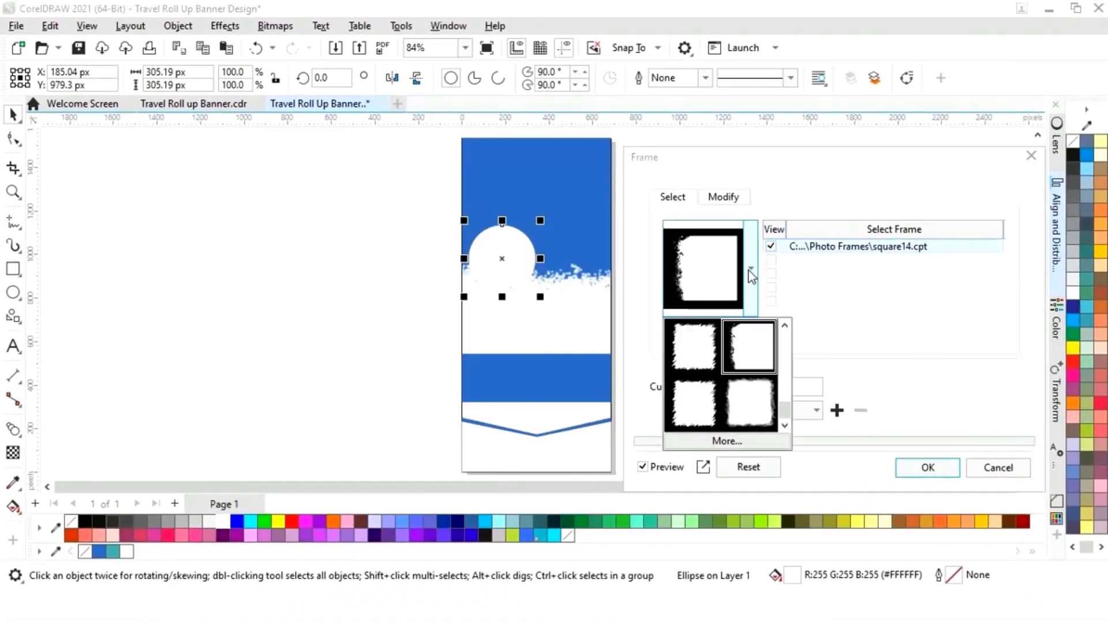
click(785, 328)
click(784, 327)
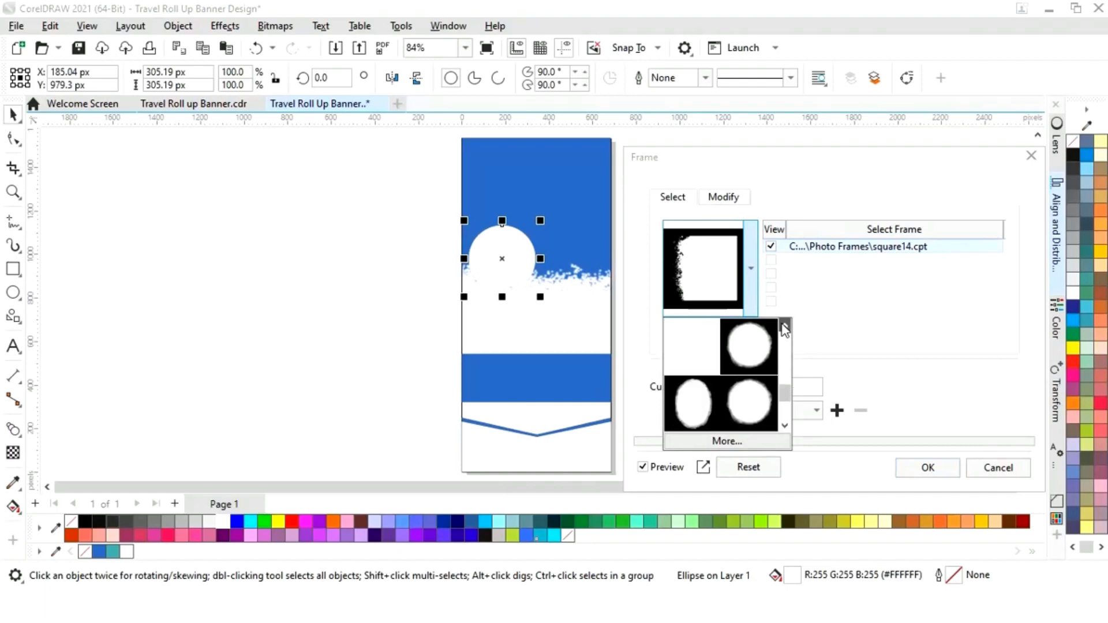
click(785, 327)
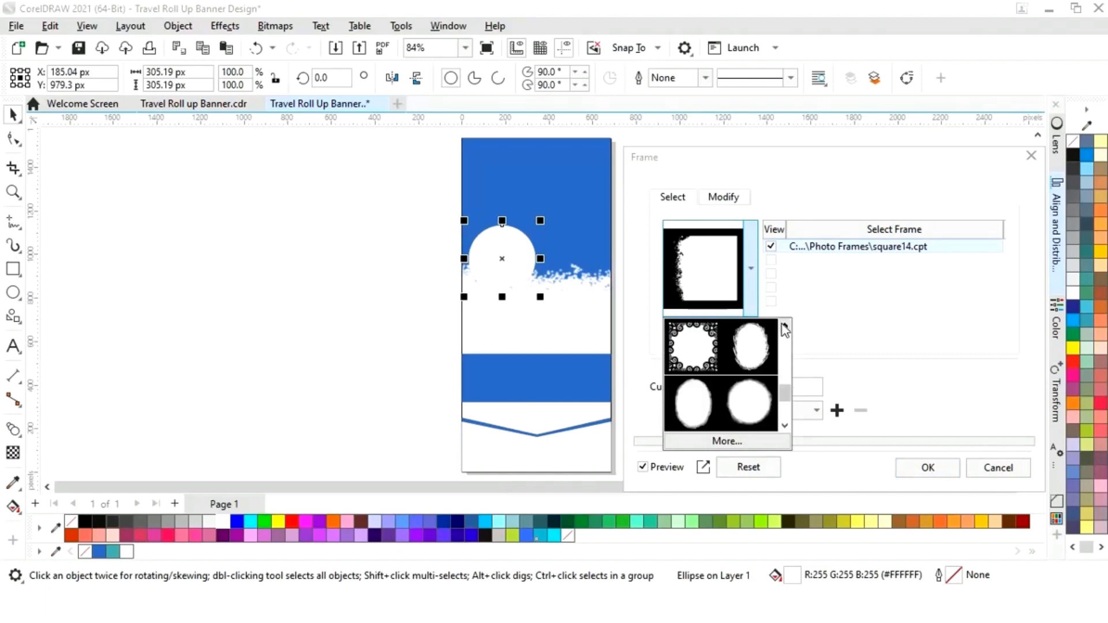
click(750, 366)
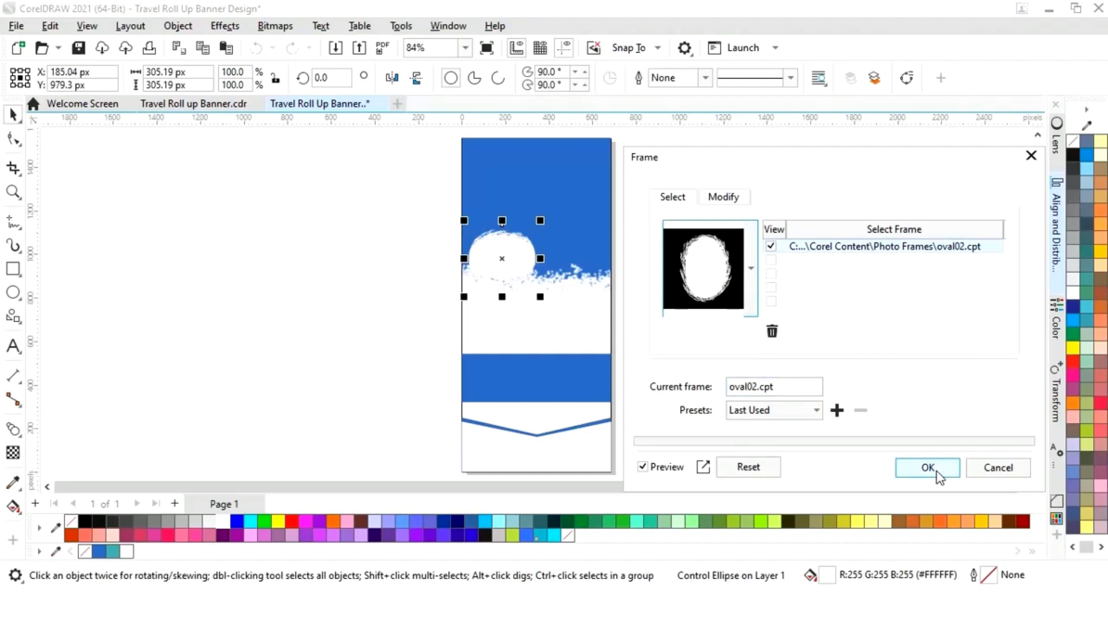
click(723, 197)
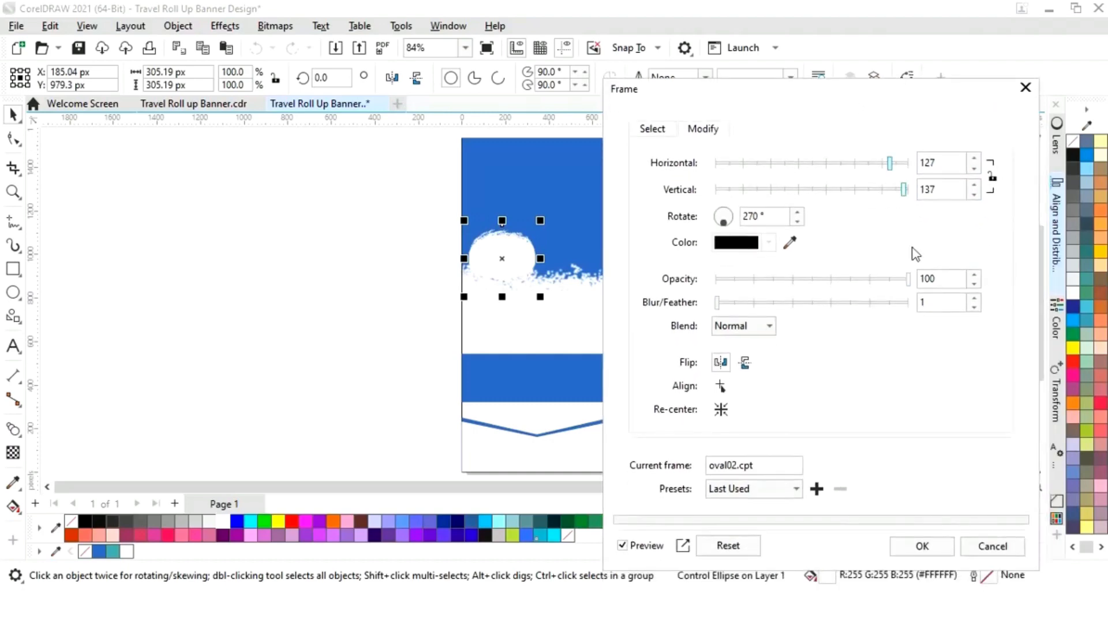
click(923, 547)
click(750, 315)
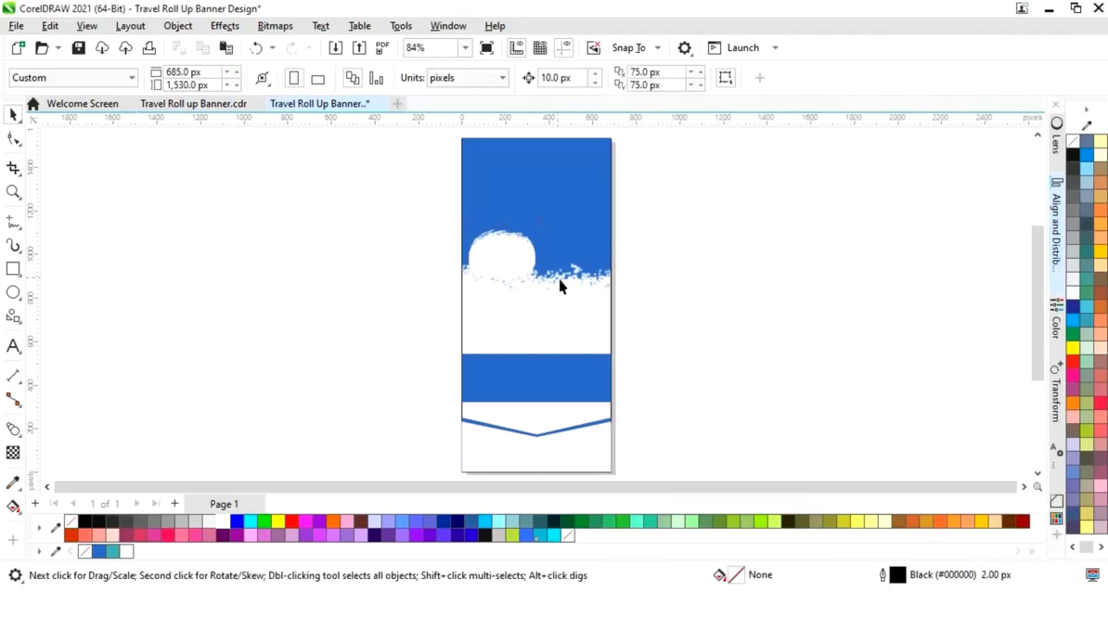
click(497, 254)
- Fill the banner's background rectangle teal #4AB5AA with no outline
click(708, 312)
click(582, 415)
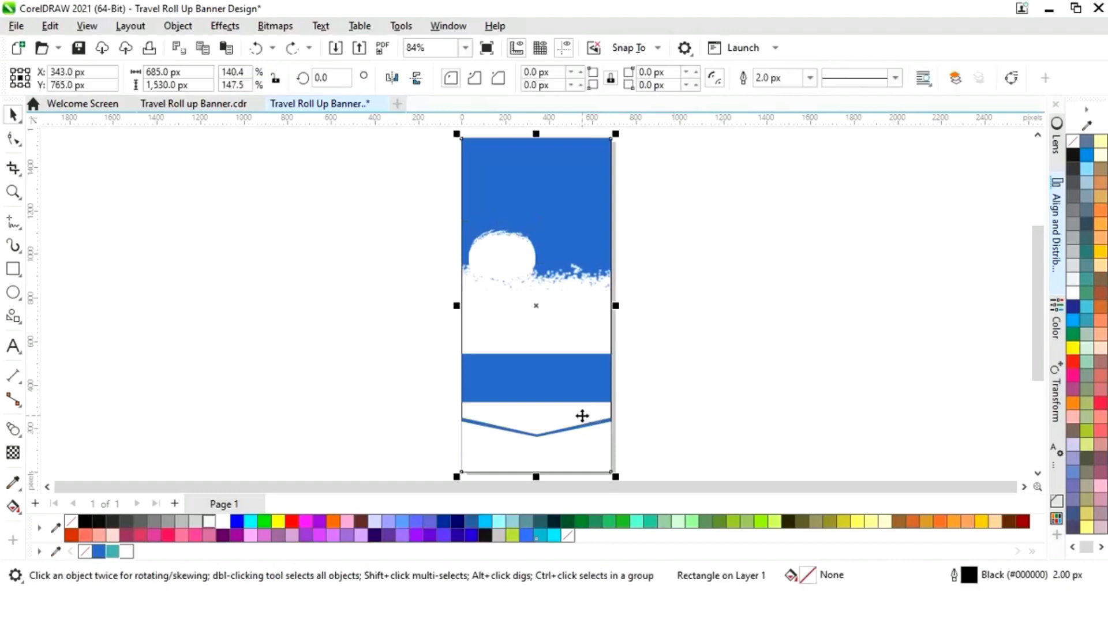
click(113, 552)
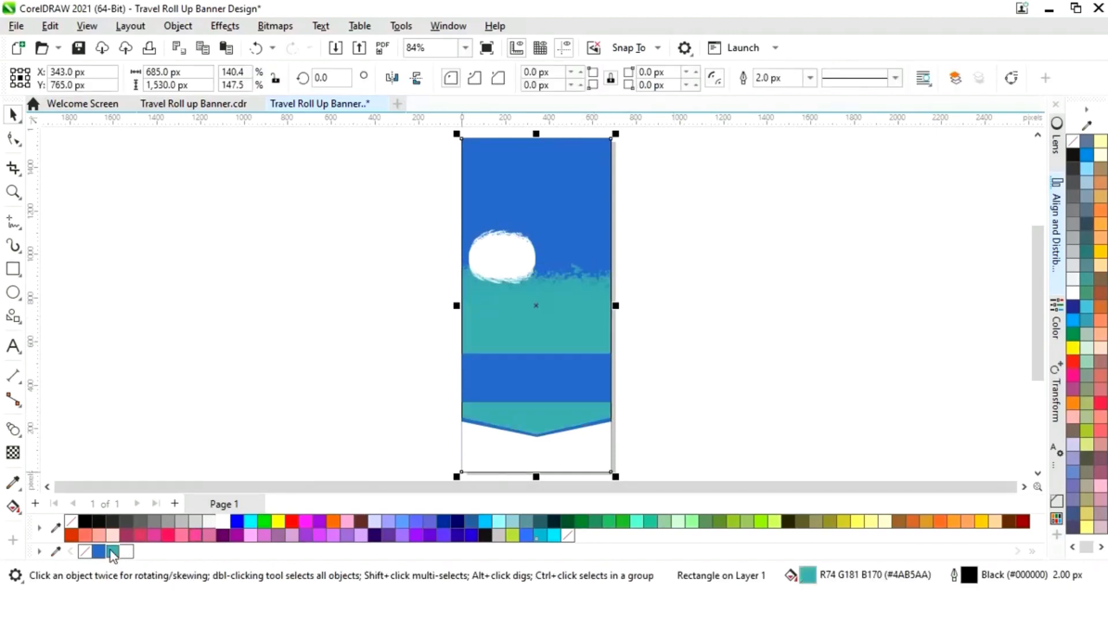
click(740, 386)
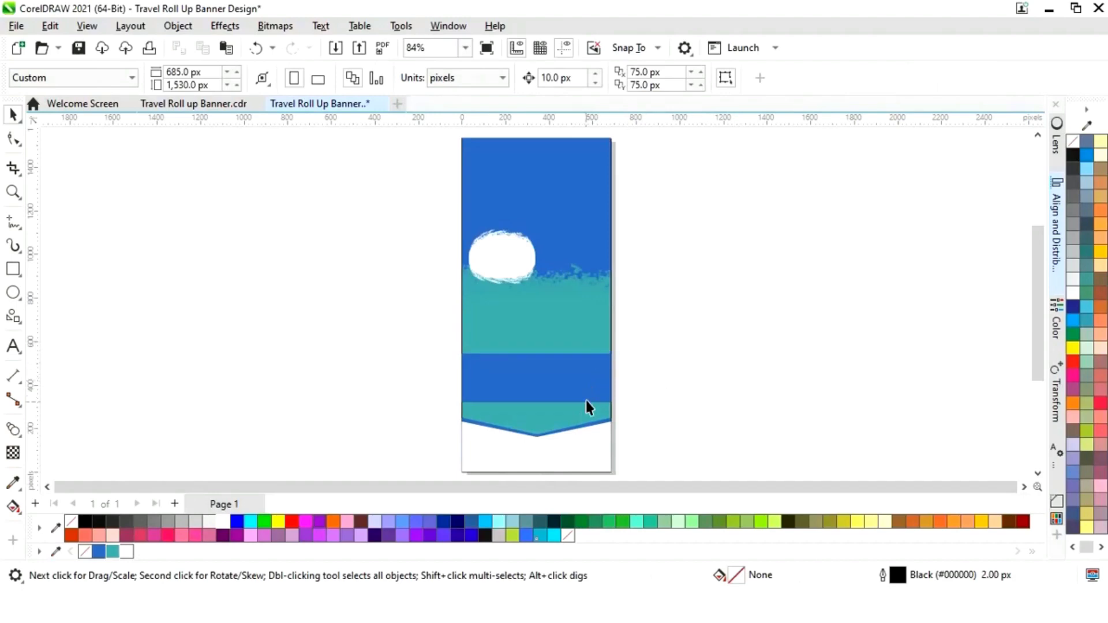
click(584, 420)
right_click(85, 553)
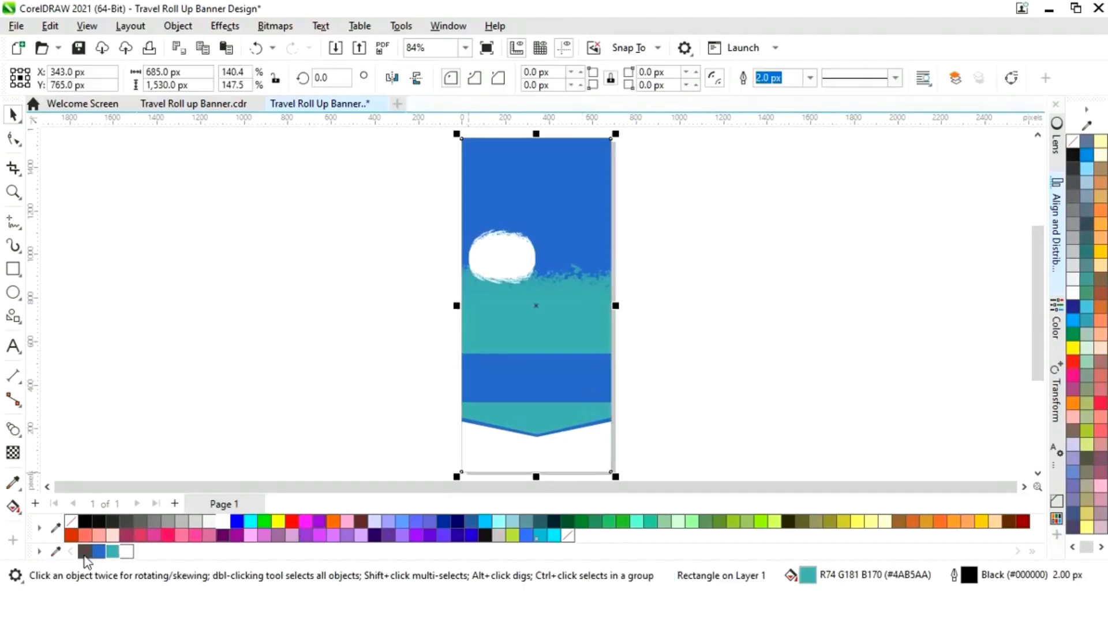
click(742, 357)
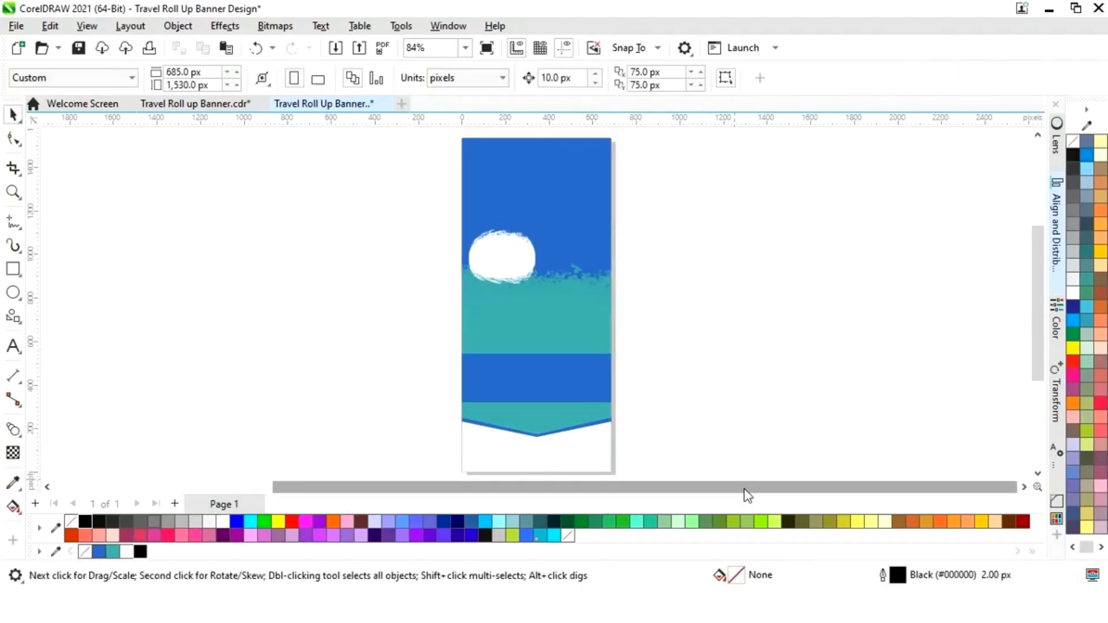
- Move the 16 content objects, including photo, 'Travel' heading, icons and BOOK NOW!, beside the banner
drag(749, 494, 484, 494)
drag(98, 448, 465, 166)
drag(277, 297, 822, 287)
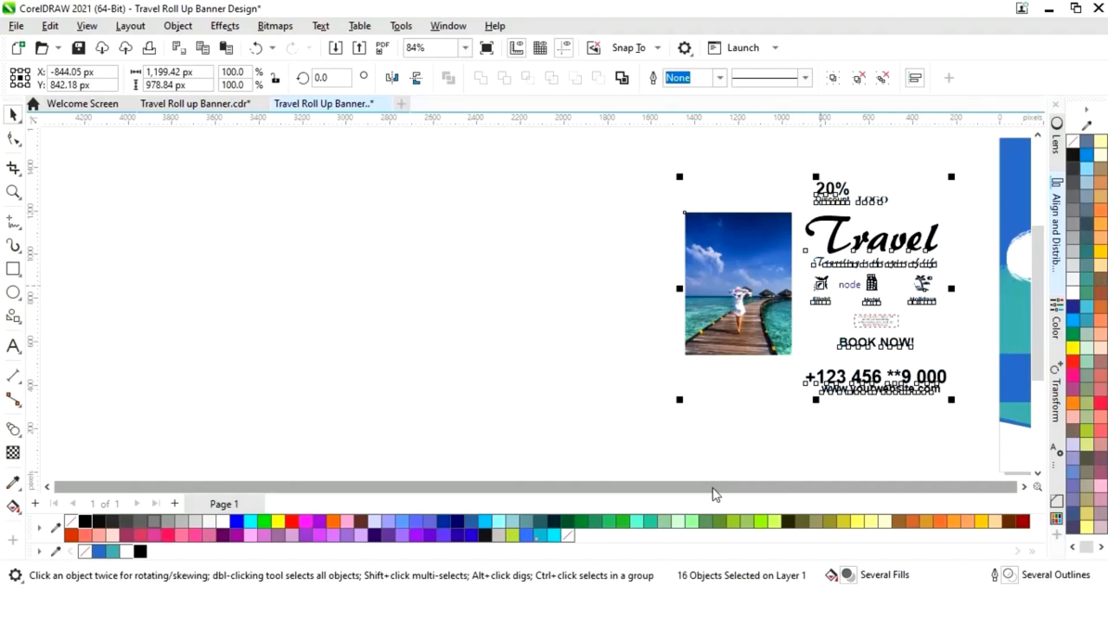
click(1023, 487)
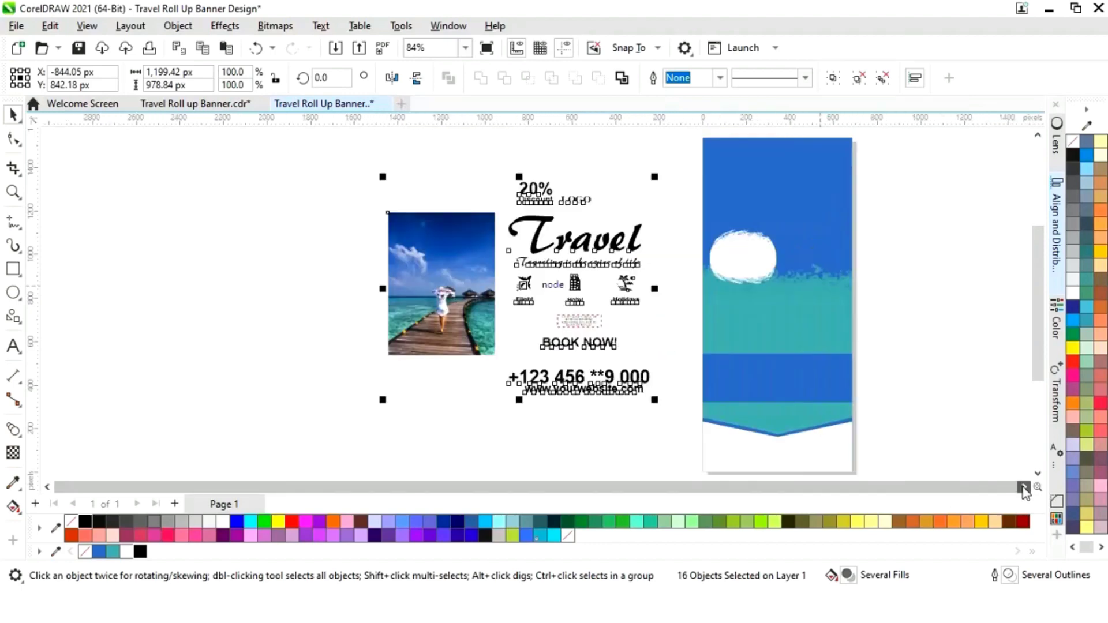
click(720, 368)
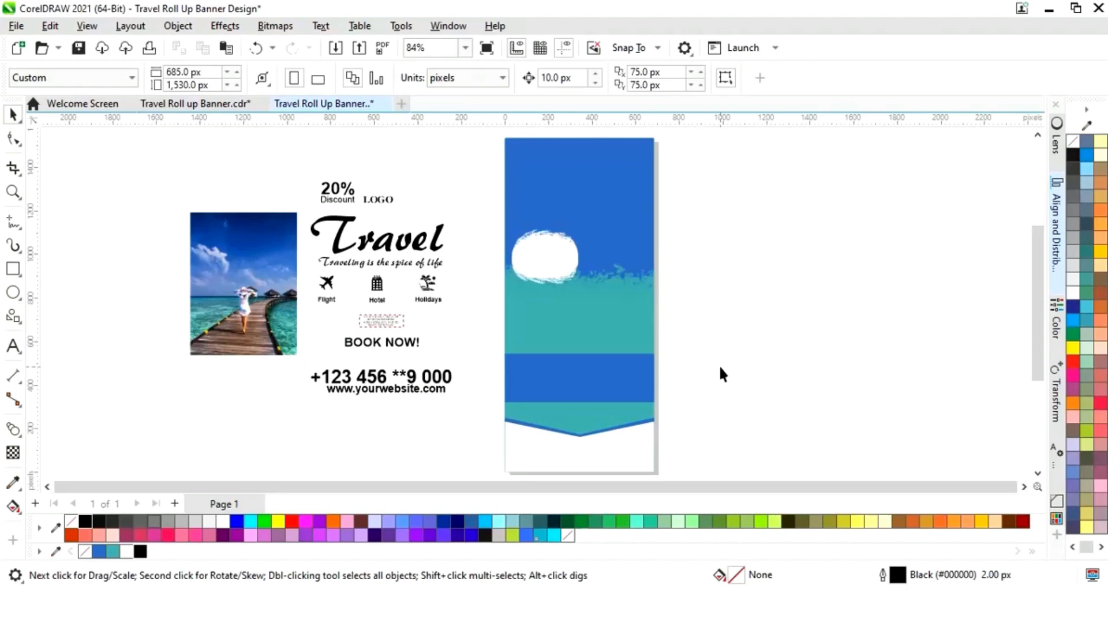
- Enlarge the beach photo to about 681×909 px over the banner and PowerClip it inside
drag(272, 305, 572, 302)
drag(618, 190, 670, 141)
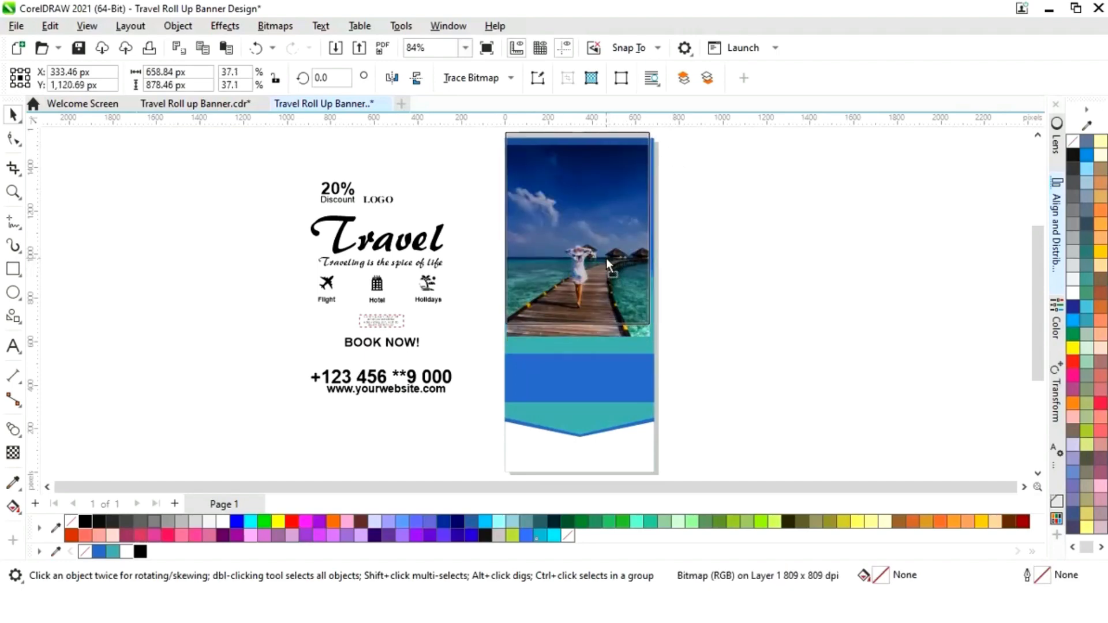
drag(655, 329, 694, 314)
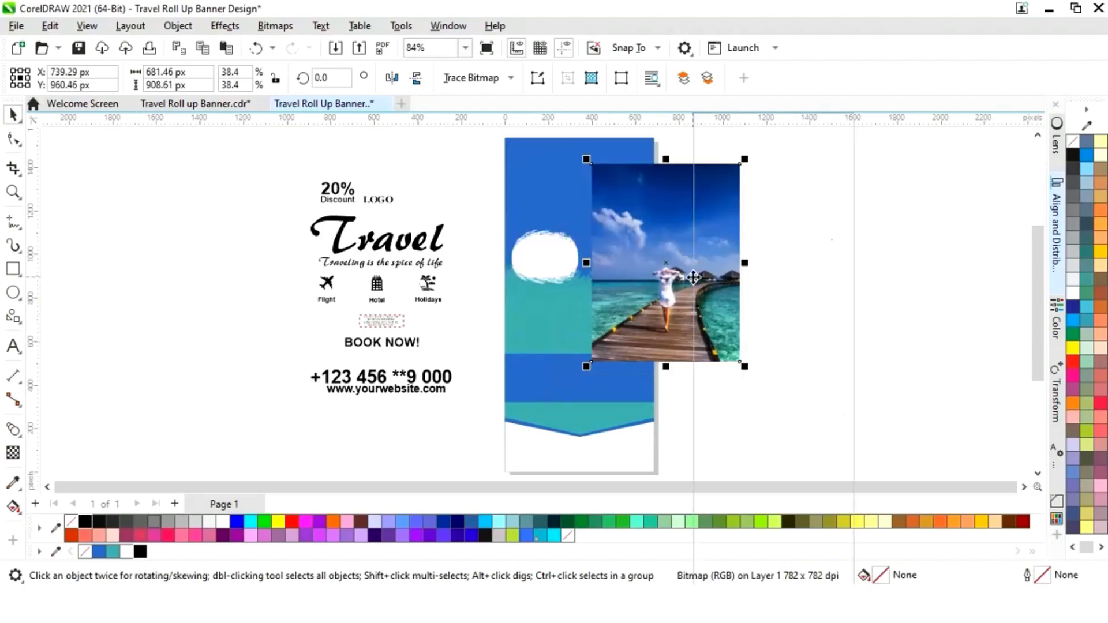
right_click(692, 284)
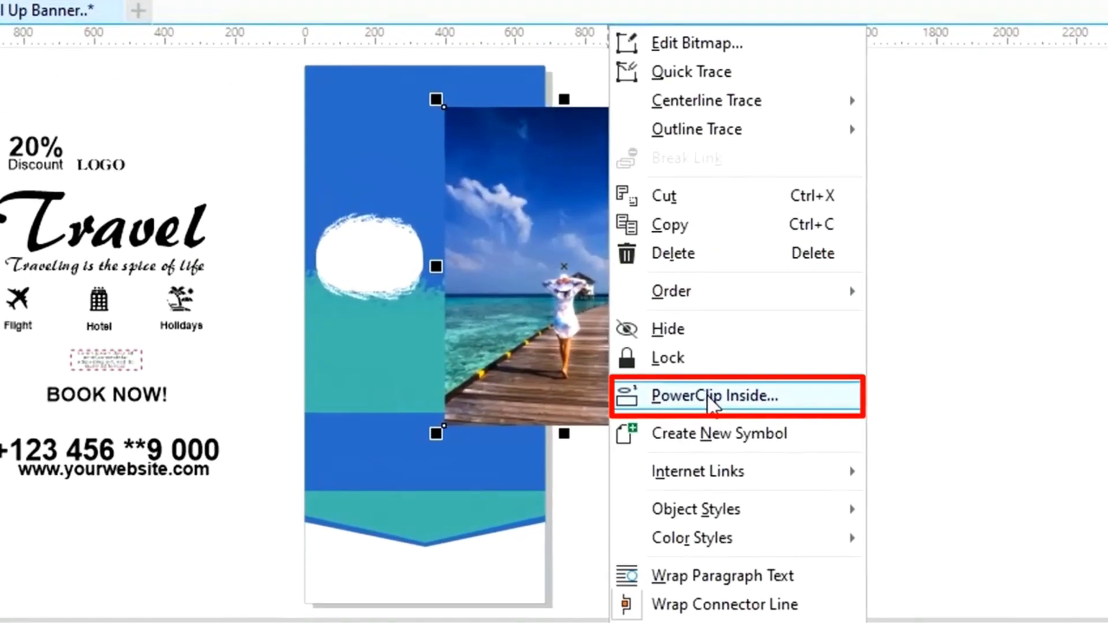
click(714, 396)
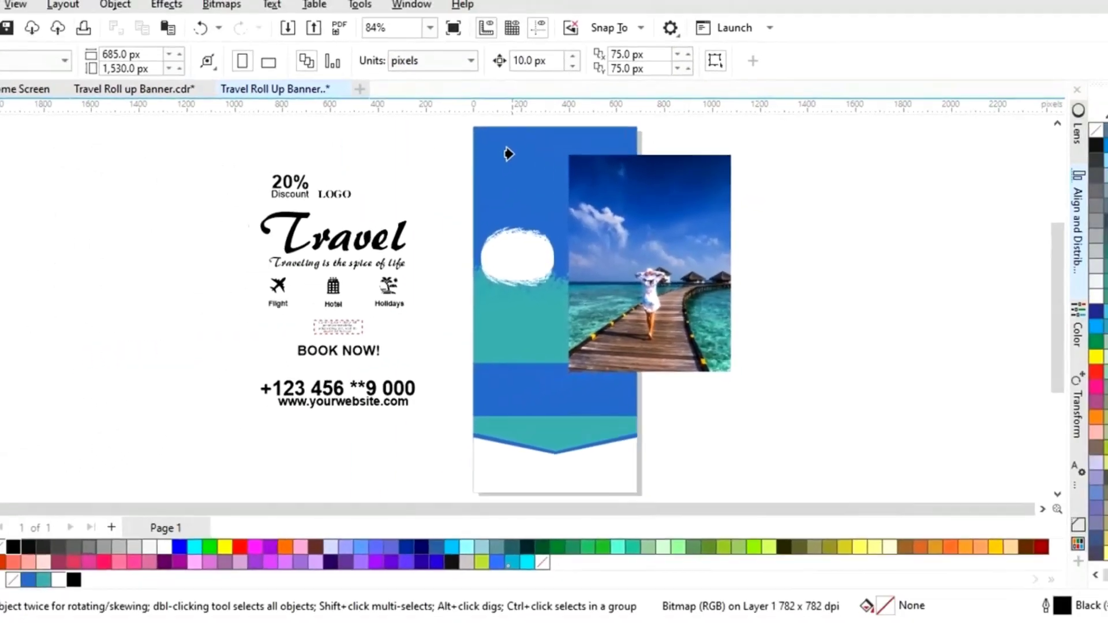
click(352, 112)
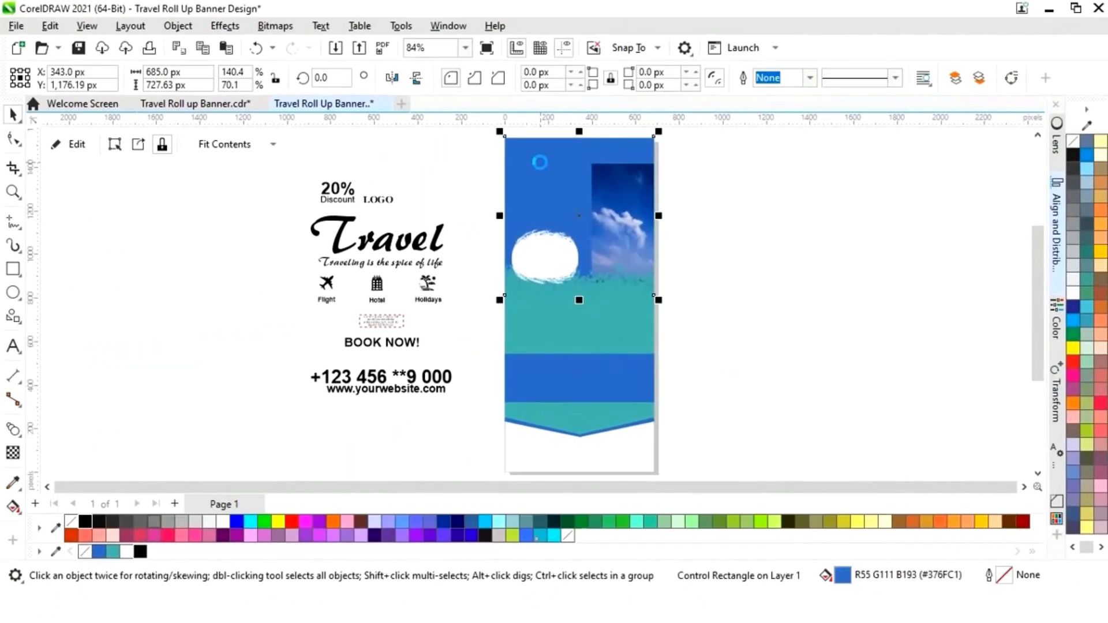
- Reposition the clipped photo, enlarged to 701 px wide, to fill the banner's top area
click(79, 148)
click(632, 276)
drag(634, 314, 628, 316)
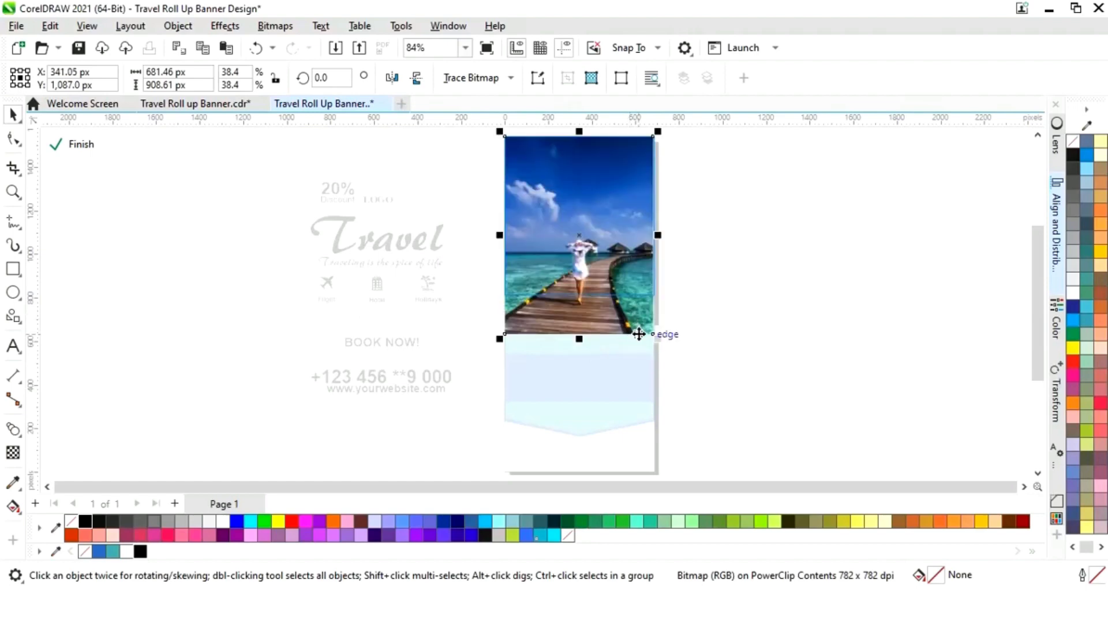
click(756, 283)
click(593, 260)
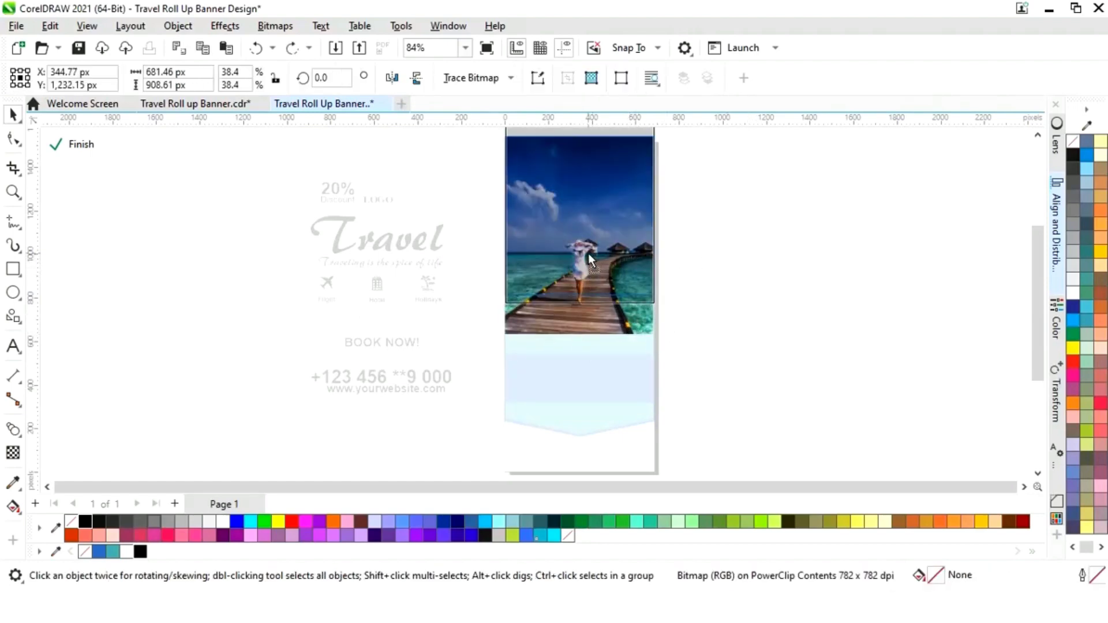
drag(588, 251, 619, 267)
drag(656, 304, 664, 309)
key(Up)
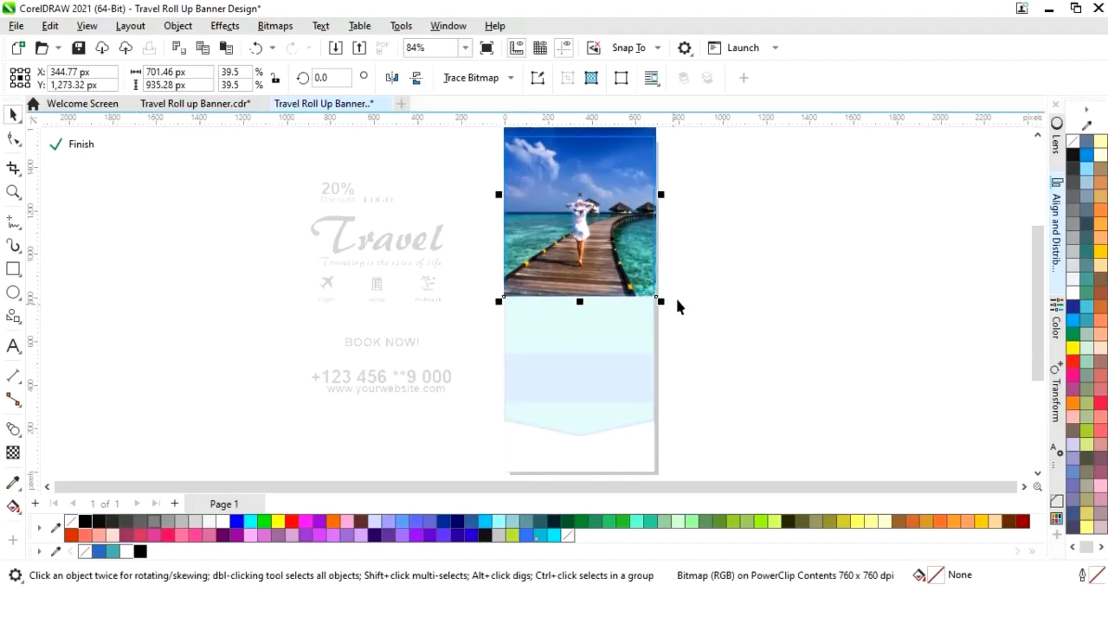
click(81, 144)
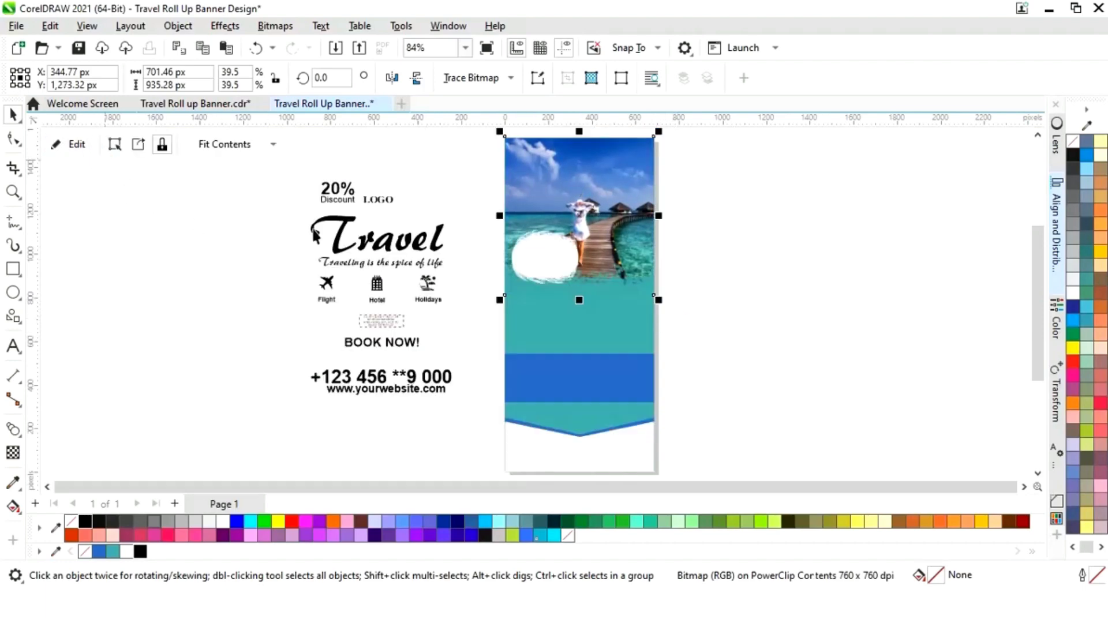
- Shrink the white circle to 245.64 px
click(760, 268)
click(531, 265)
drag(584, 298, 544, 262)
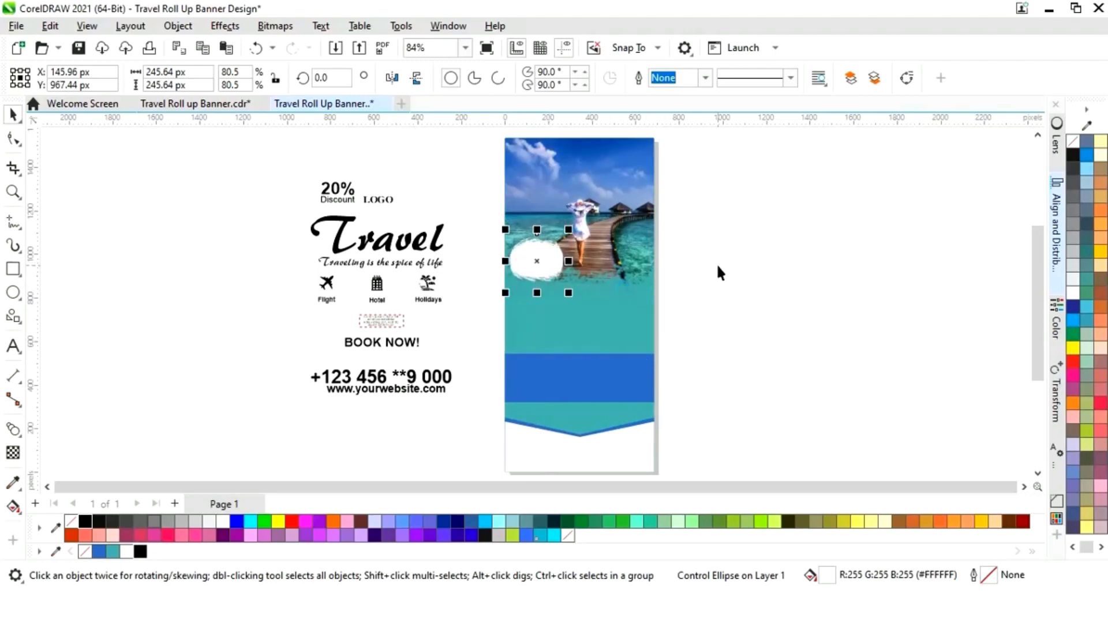
click(749, 340)
scroll(749, 341, right, 2)
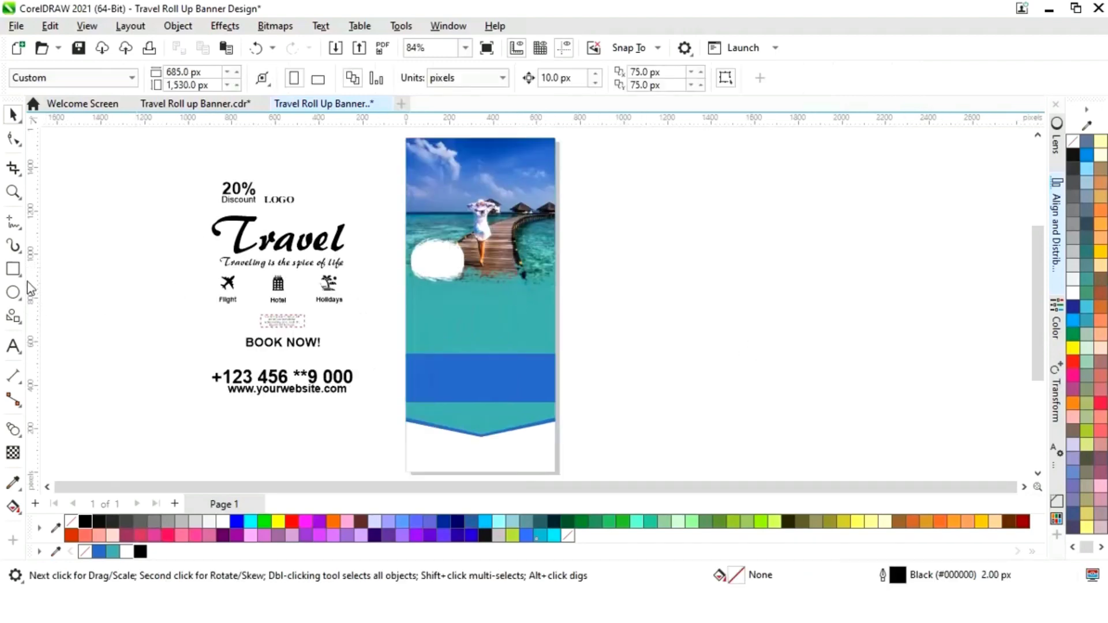
- Draw a 273.43 × 126.4 px white rectangle at the photo's top-right corner
click(13, 269)
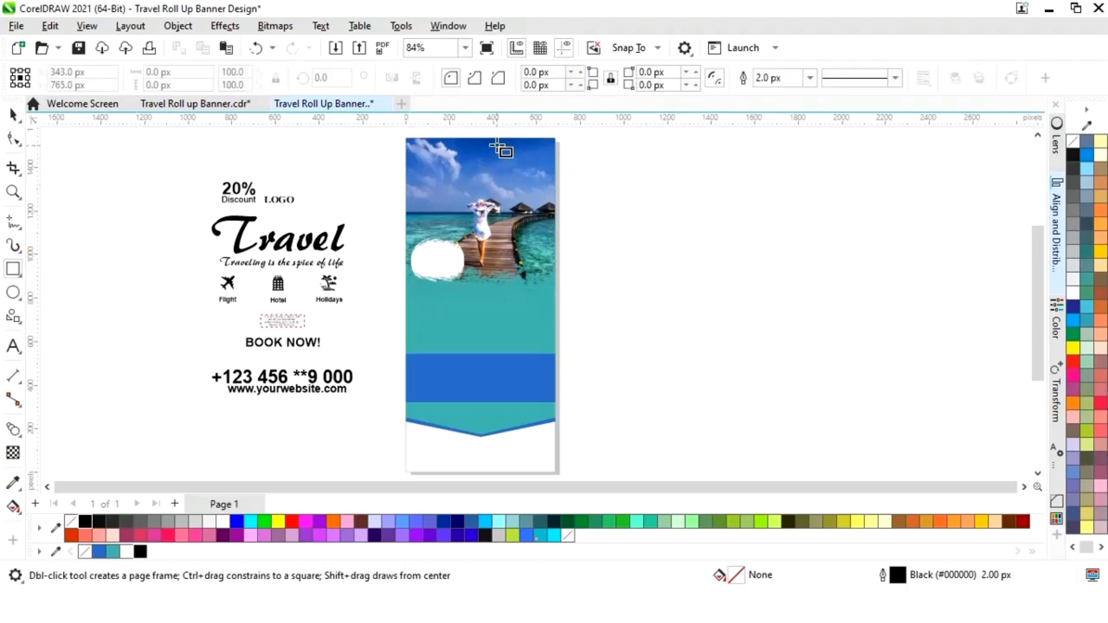
drag(495, 139, 544, 160)
drag(554, 159, 527, 174)
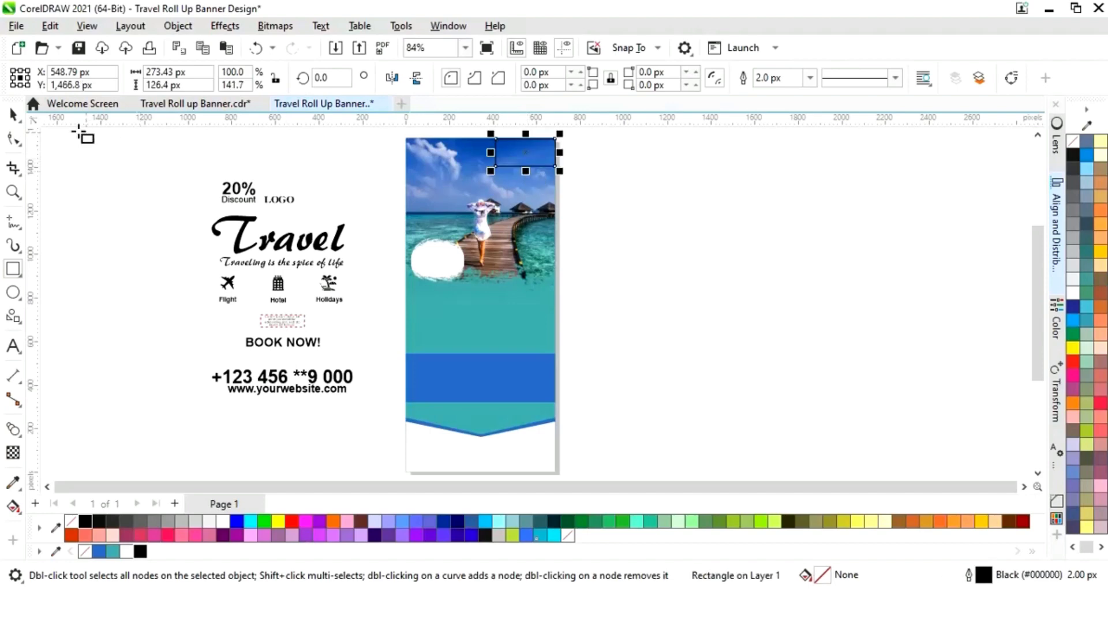
click(14, 115)
click(224, 523)
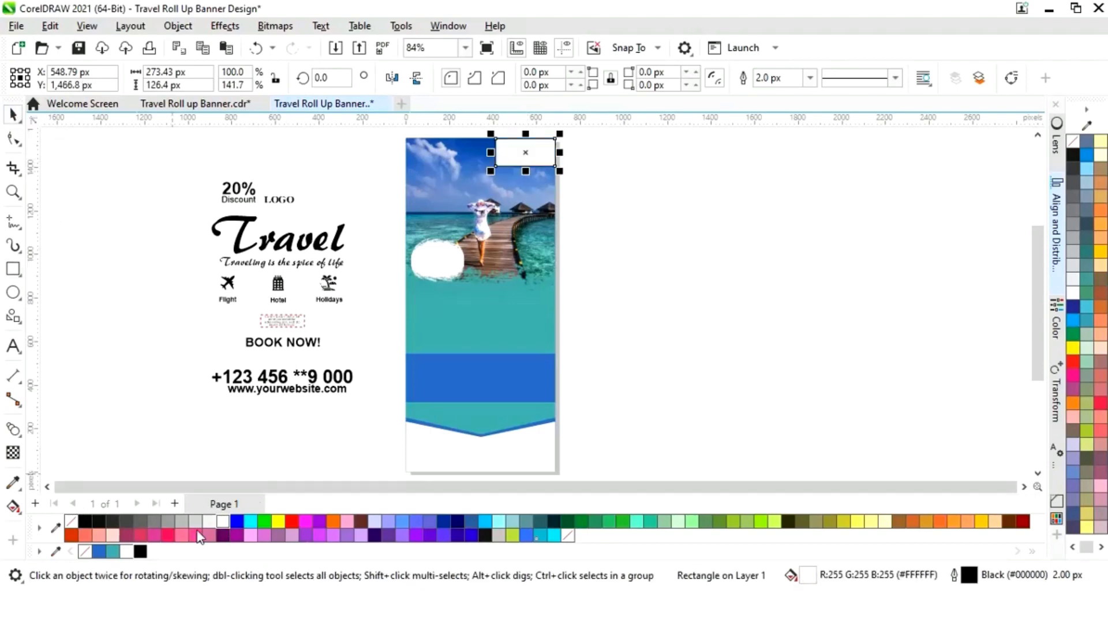
click(834, 304)
- Apply a vertical Page Curl effect to the white rectangle
key(F4)
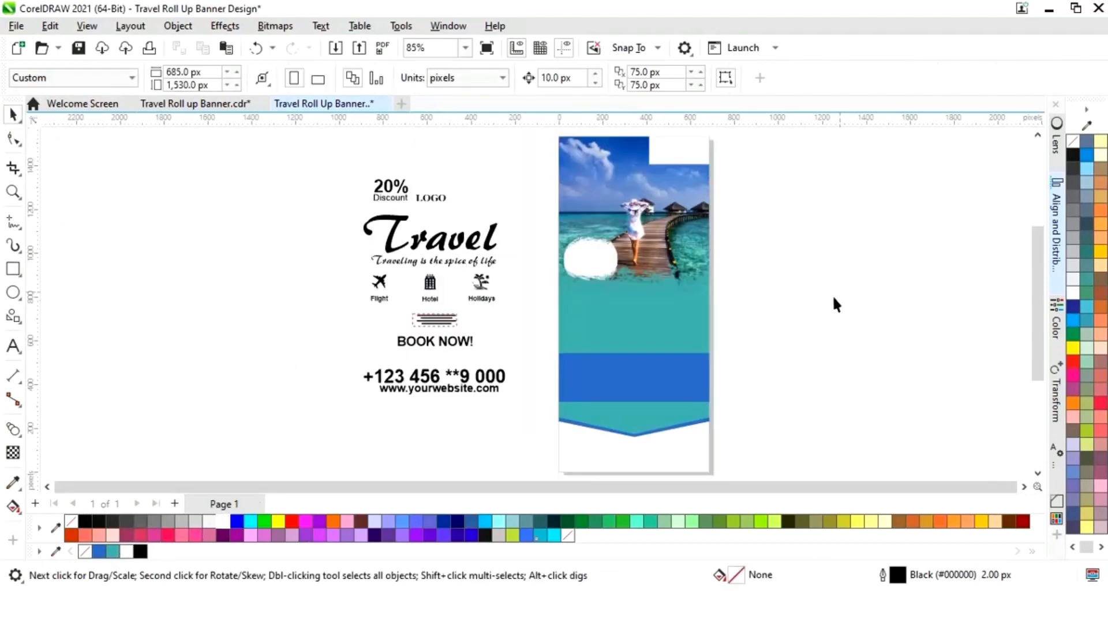
click(1025, 487)
click(579, 159)
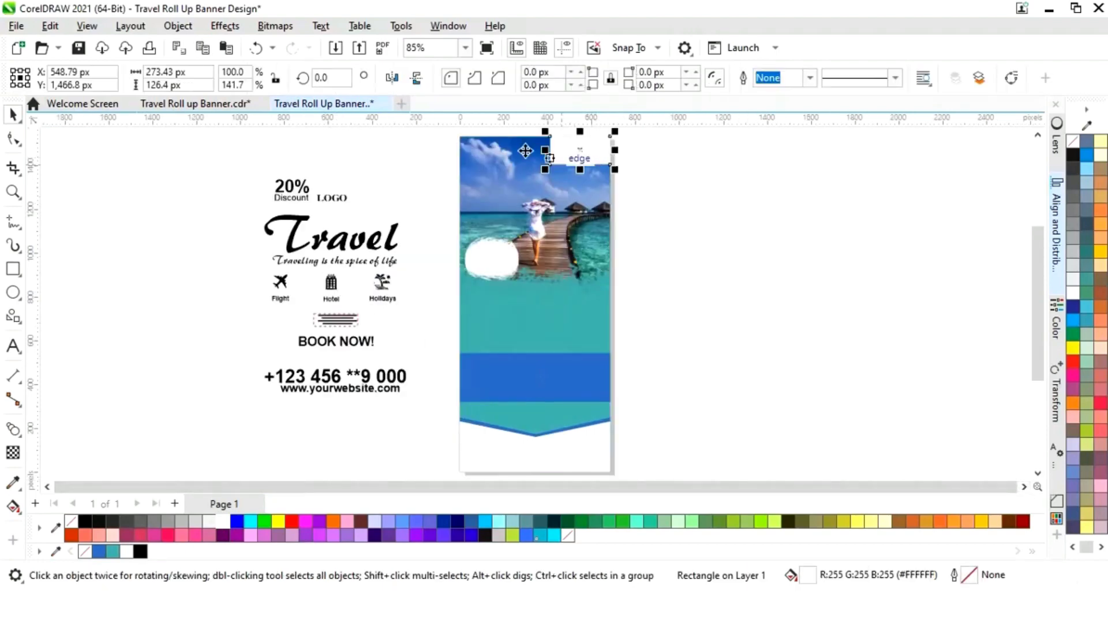
key(z)
drag(522, 136, 663, 247)
key(space)
click(224, 26)
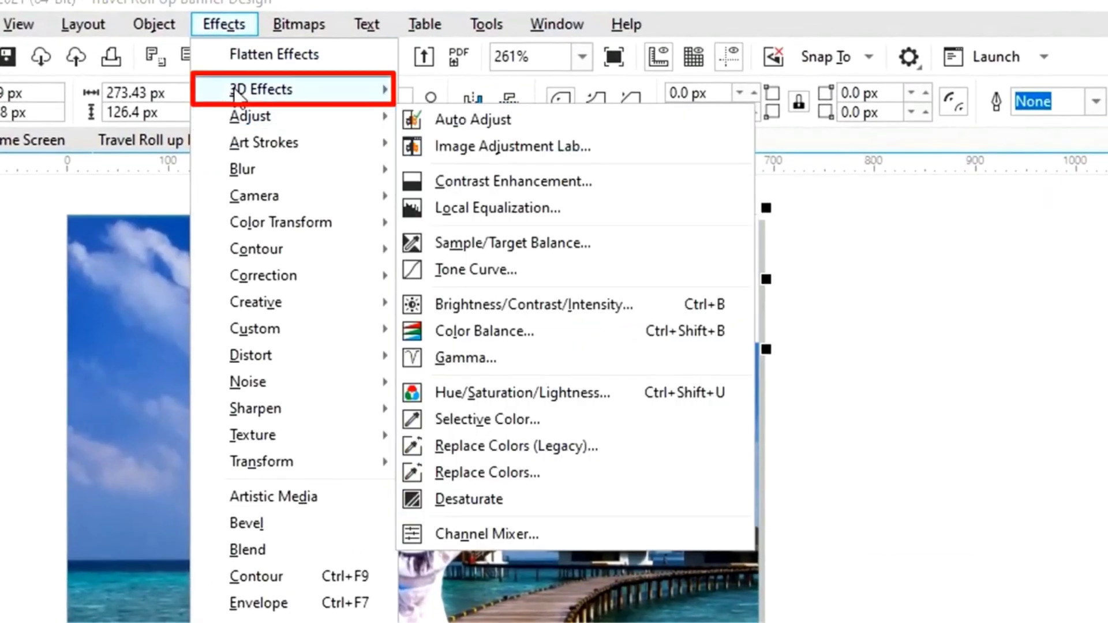
mouse_move(307, 96)
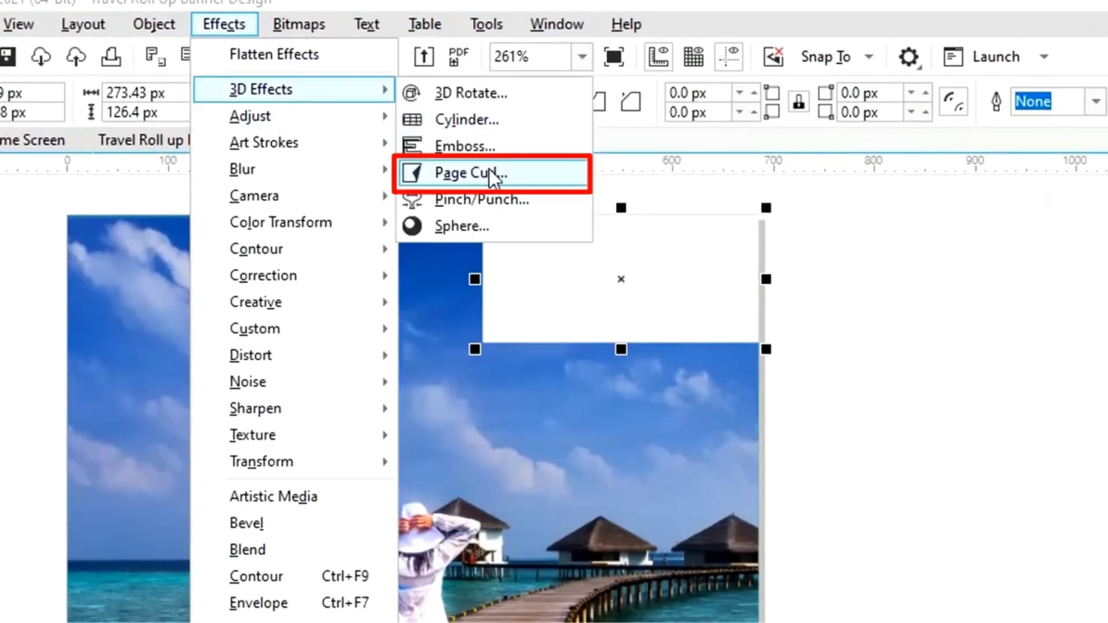
click(491, 172)
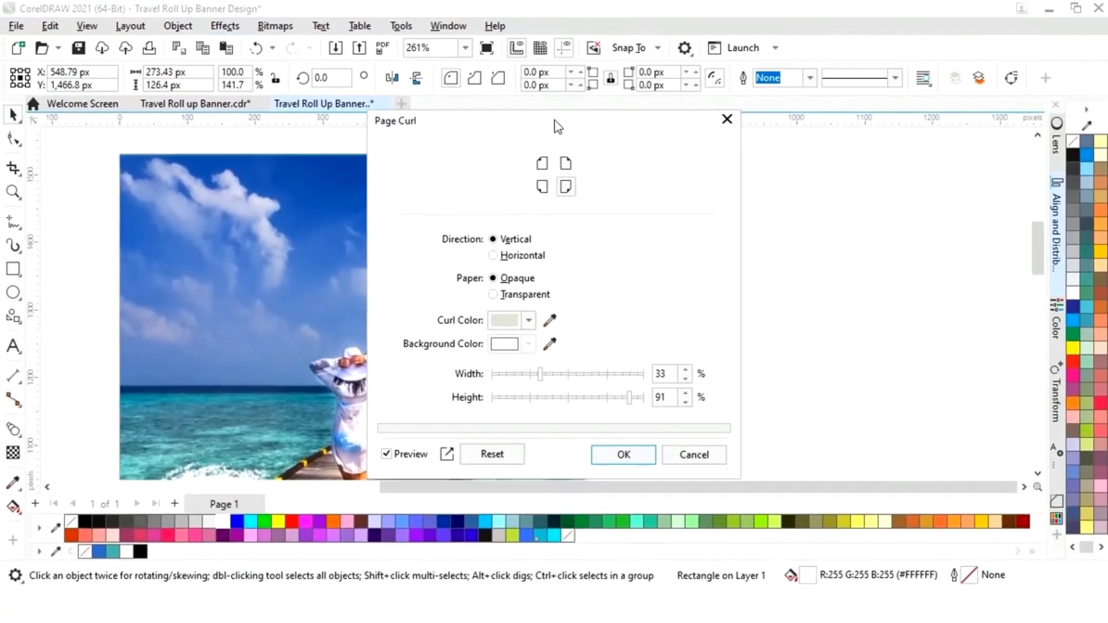
drag(686, 161, 1097, 185)
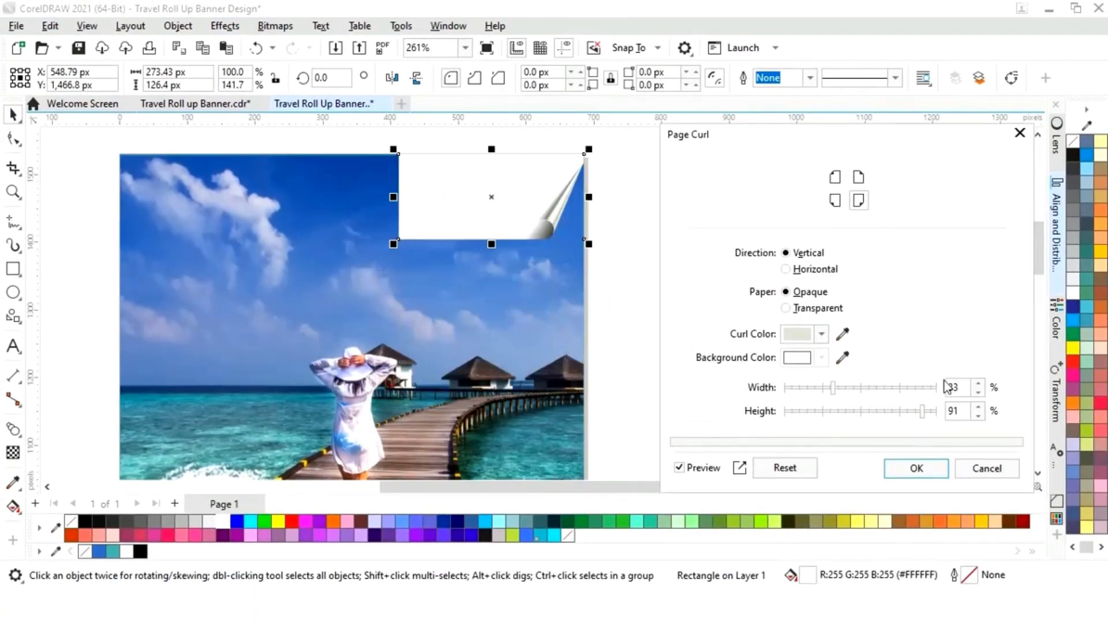
click(920, 470)
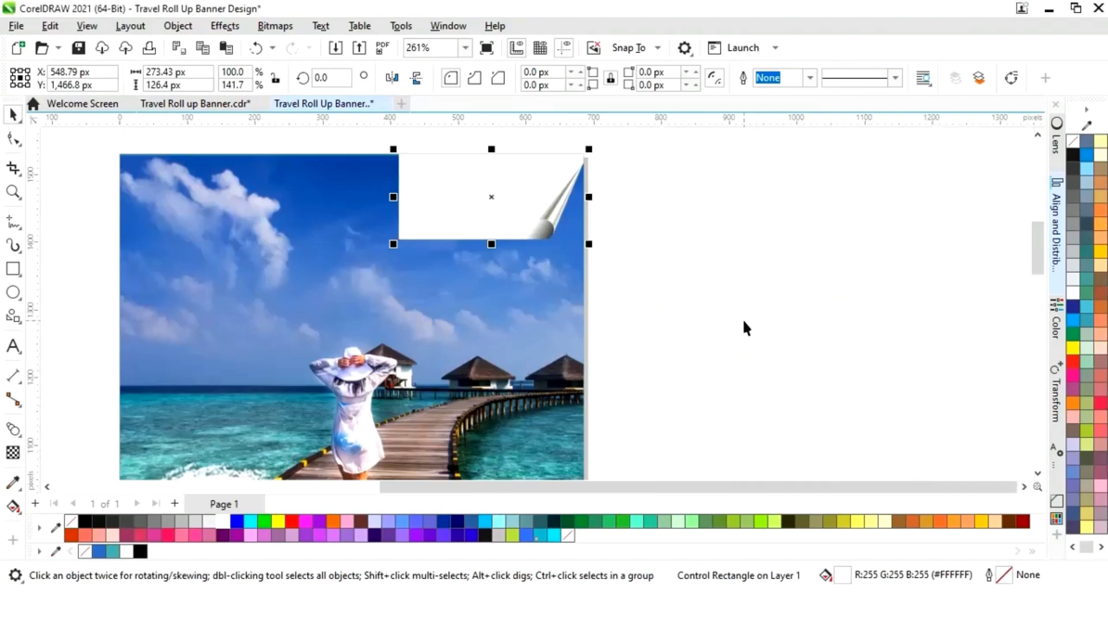
- Place the LOGO text in the white tab, enlarge it, and color it blue #376FC1
key(F4)
click(431, 199)
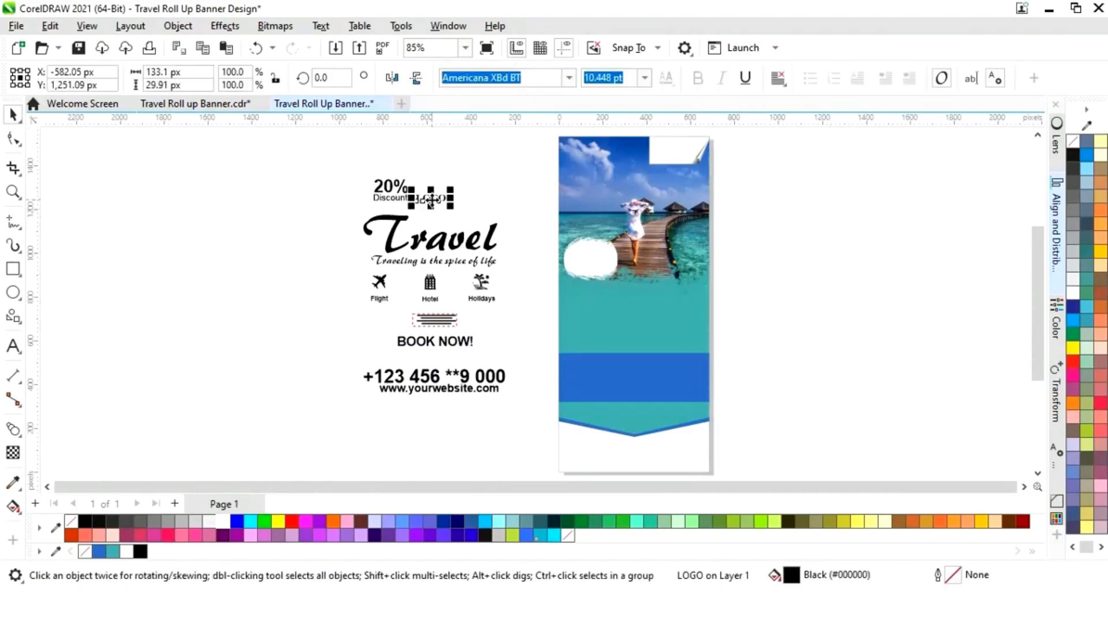
drag(431, 199, 724, 180)
key(z)
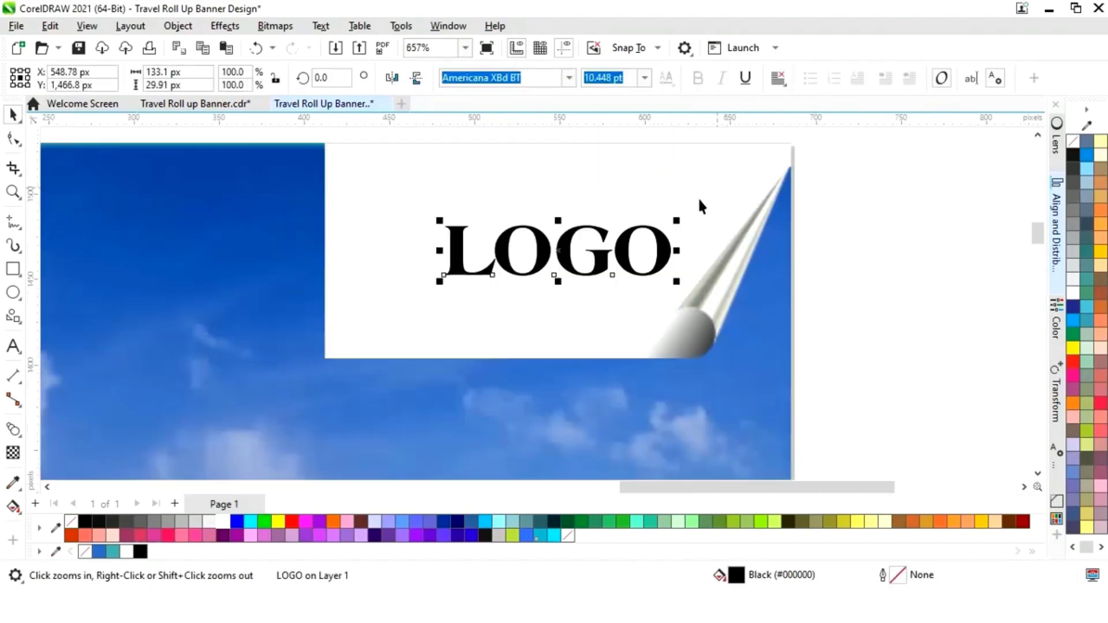
drag(440, 289, 397, 297)
drag(639, 249, 609, 247)
drag(366, 285, 353, 308)
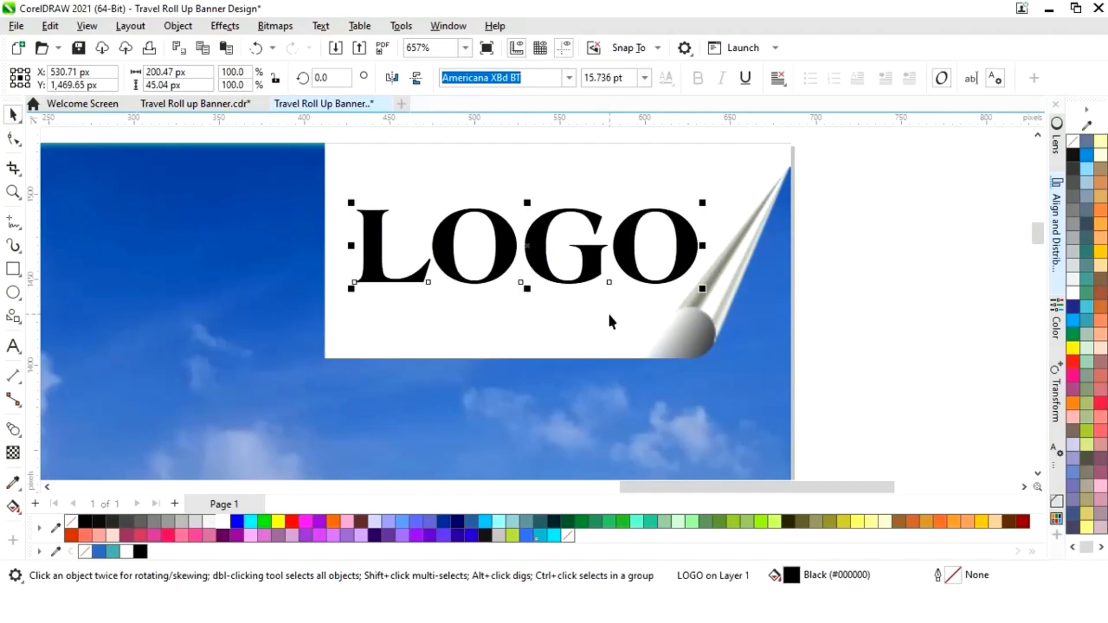
click(100, 552)
click(899, 356)
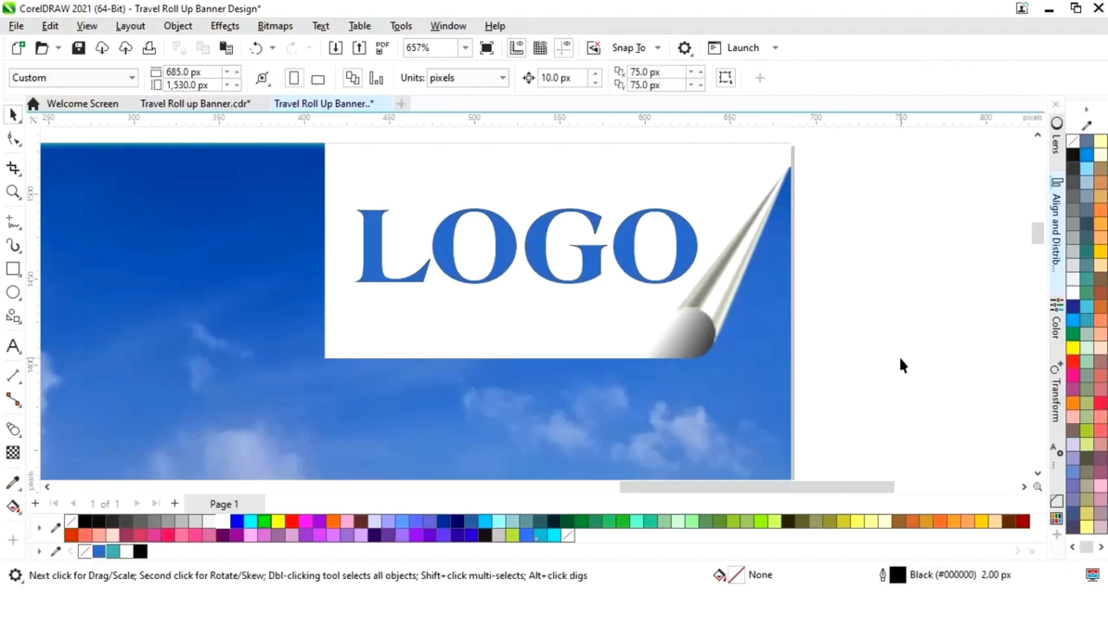
key(F4)
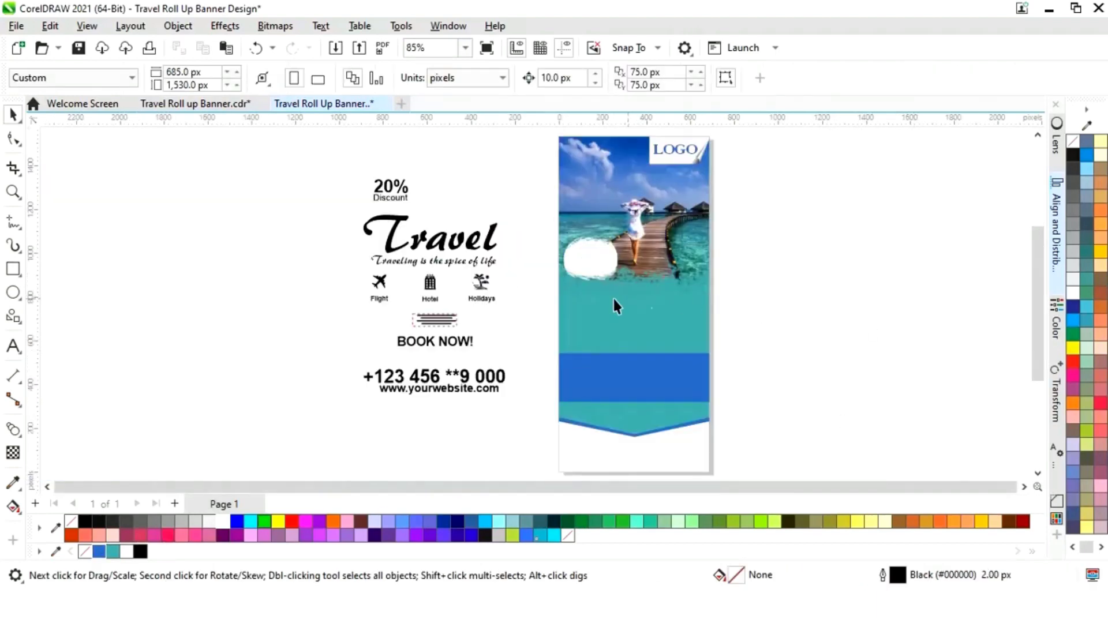
- Drop '20% Discount' onto the white splash and centre Travel and its tagline against the blue band
drag(359, 218, 590, 258)
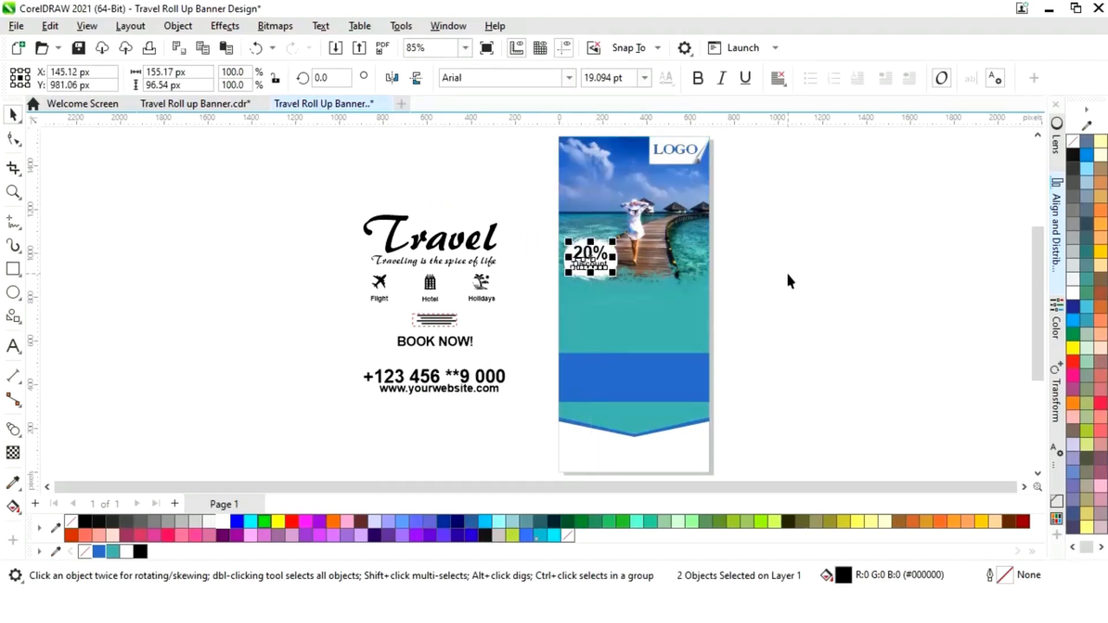
click(784, 270)
click(432, 249)
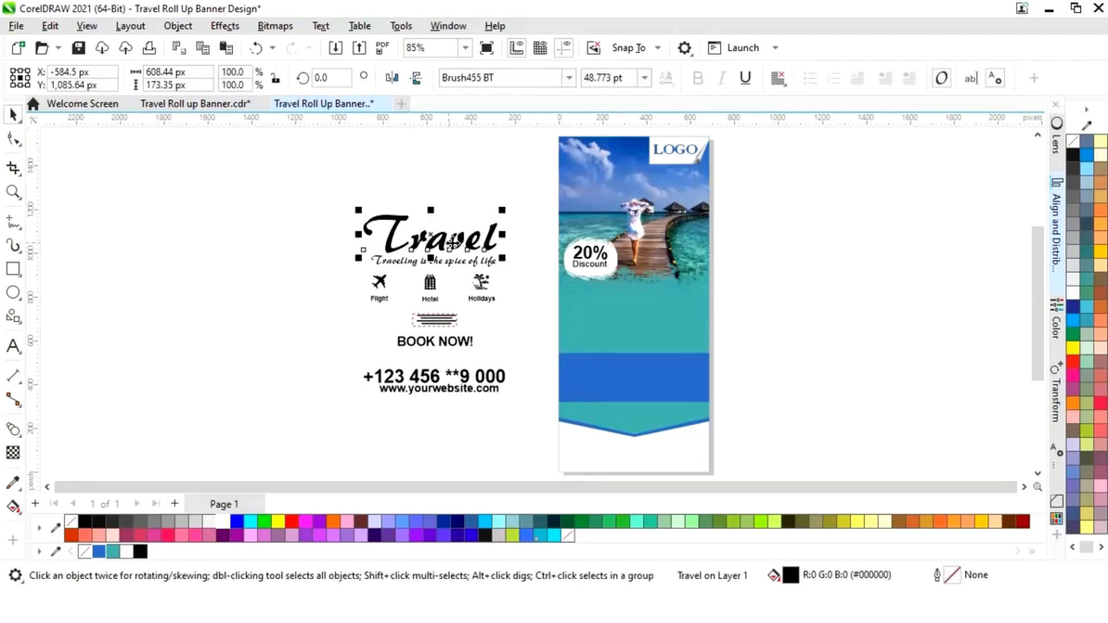
drag(329, 194, 519, 268)
drag(421, 242, 637, 318)
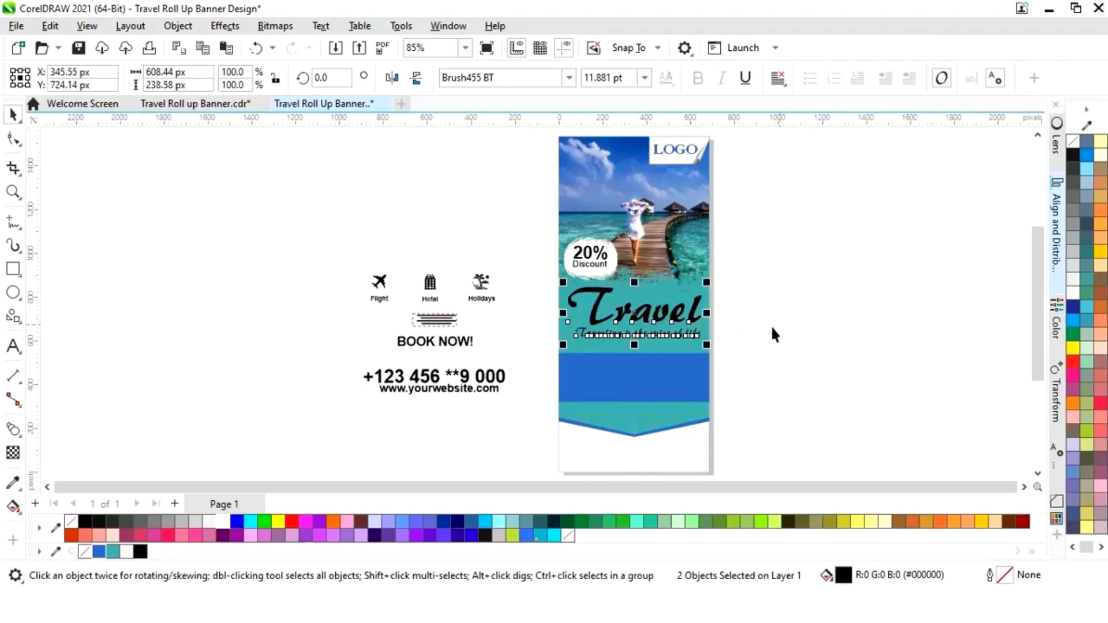
shift+click(684, 392)
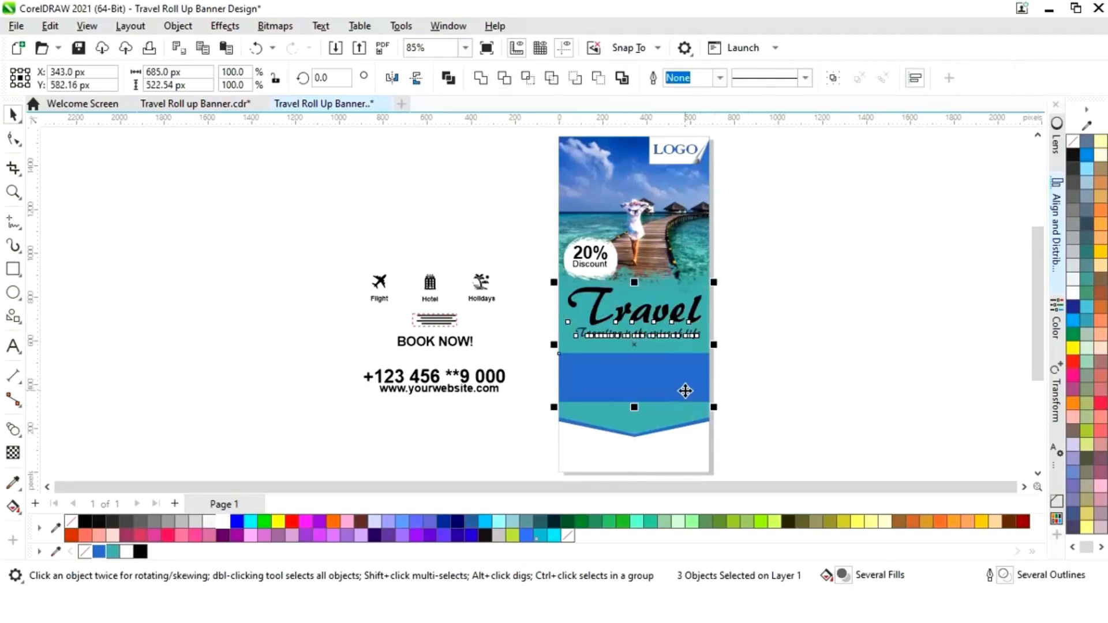
click(770, 329)
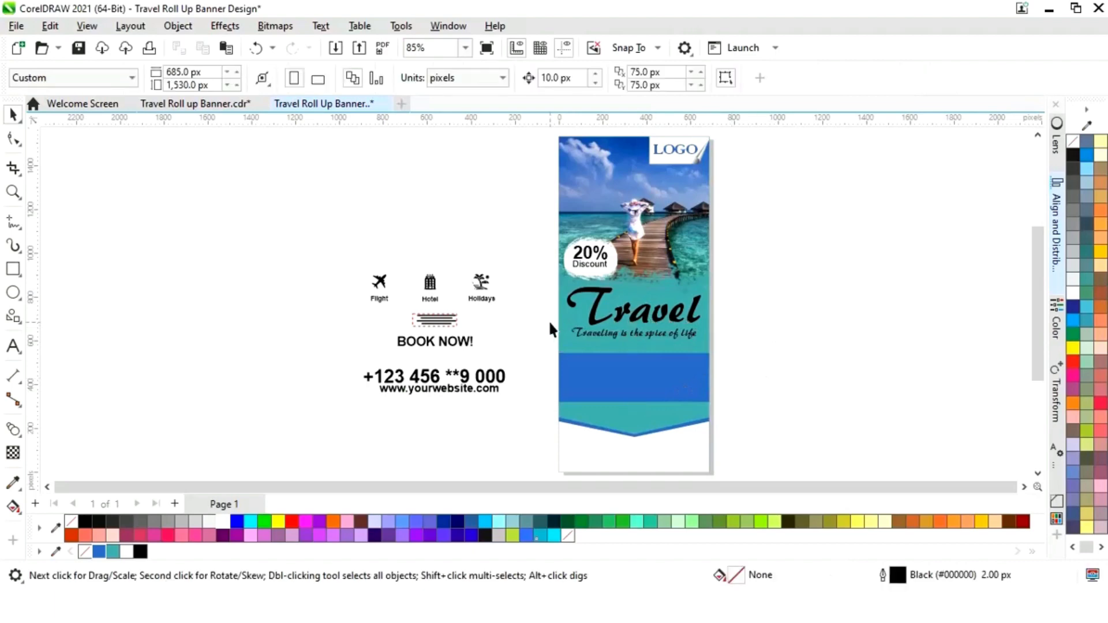
- Draw a white, outline-free circle on the blue band and duplicate it into three circles
key(z)
drag(353, 229, 756, 430)
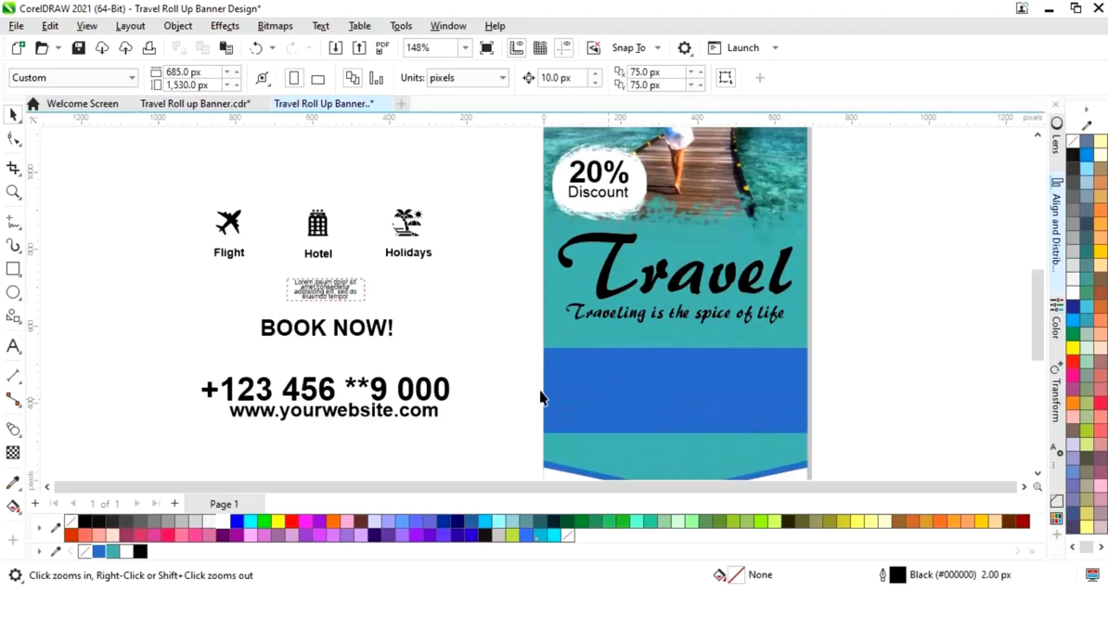
click(13, 292)
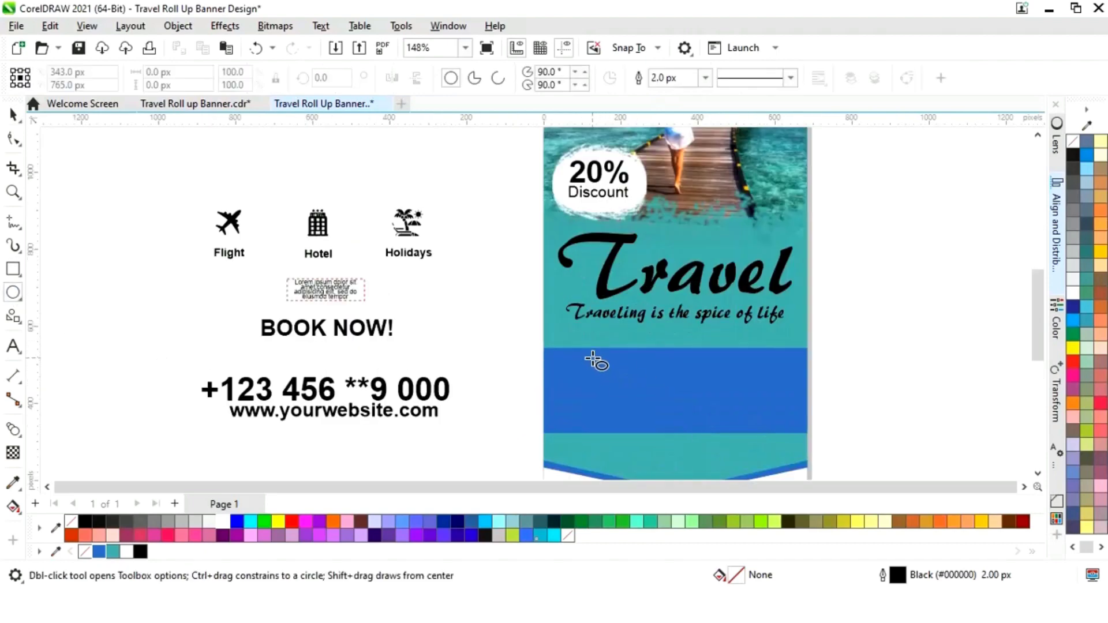
drag(593, 358, 621, 378)
key(space)
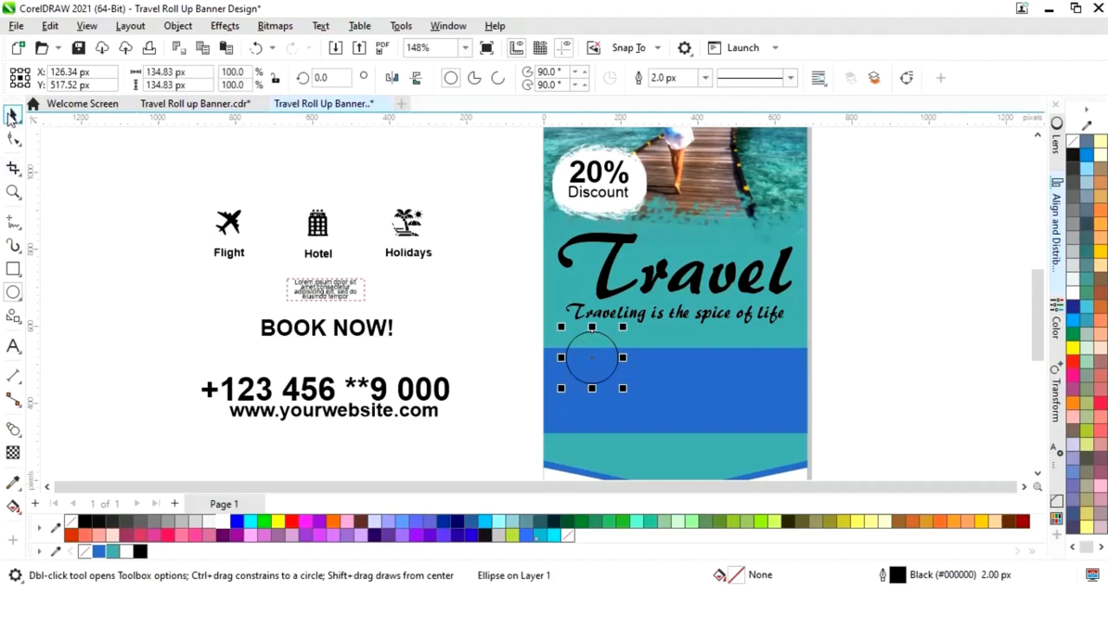
click(223, 521)
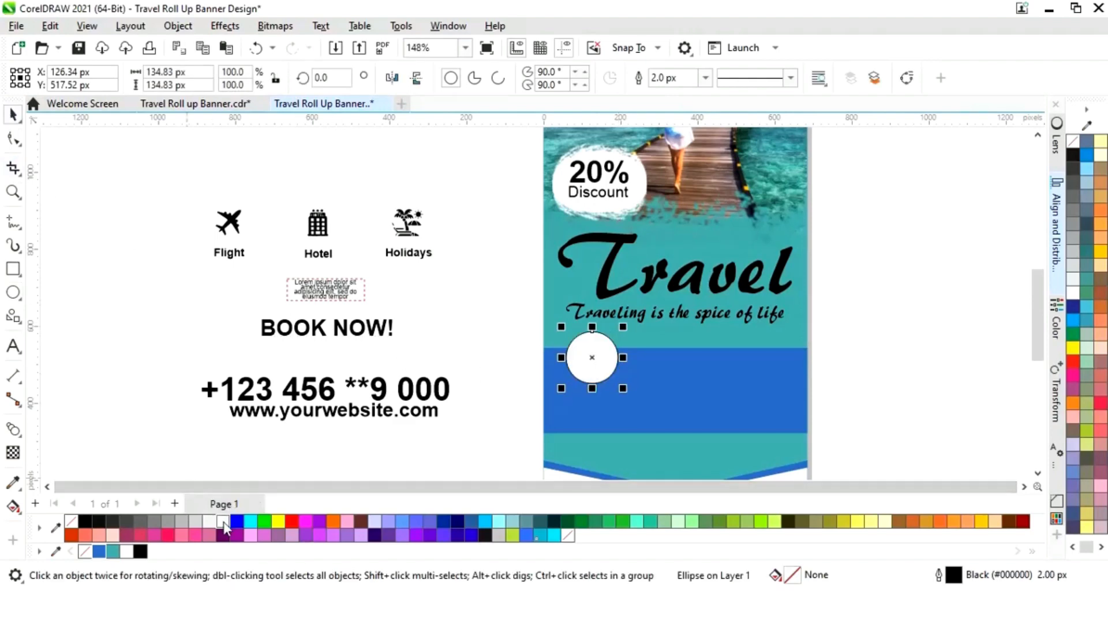
right_click(86, 552)
drag(594, 365, 676, 354)
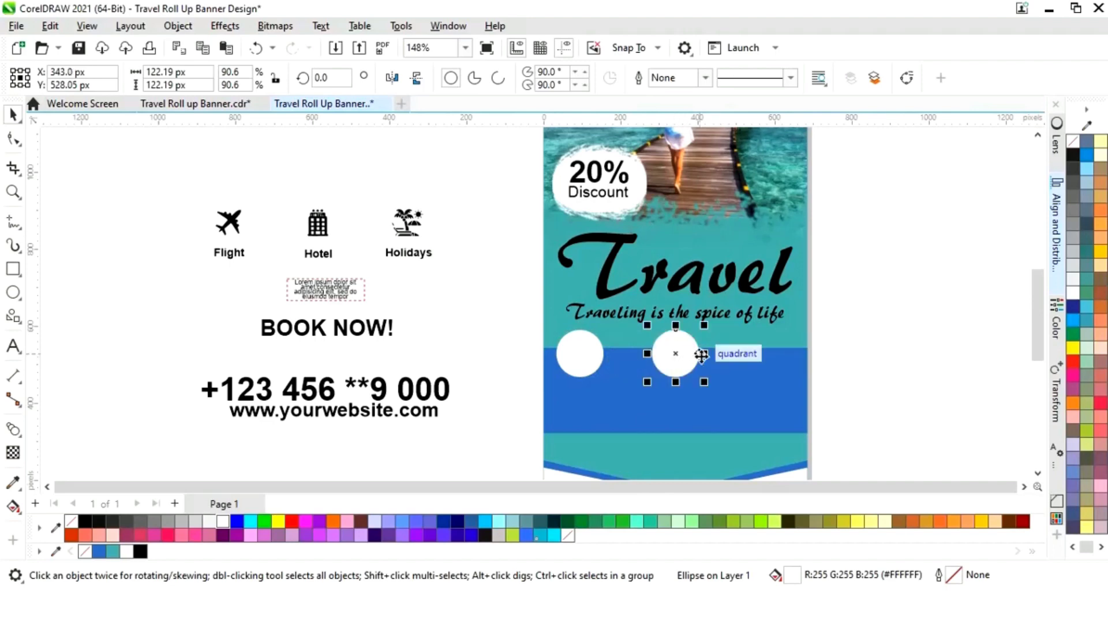
key(ctrl+d)
click(494, 282)
- Place the plane, hotel and palm icons onto the three circles, centring each icon
drag(229, 222, 581, 353)
drag(317, 226, 677, 362)
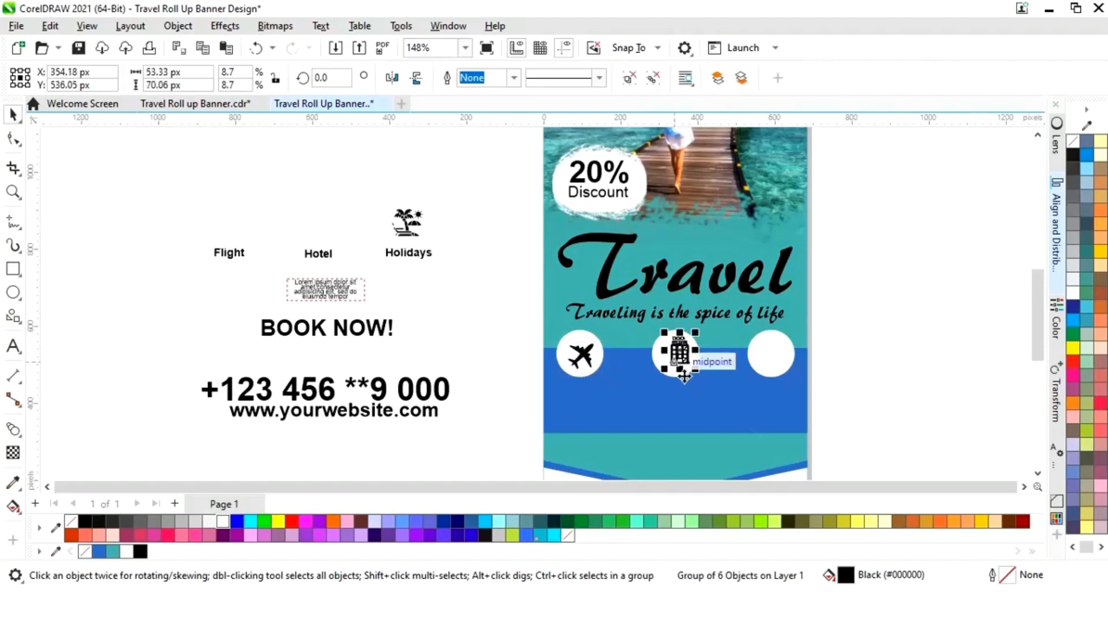
shift+click(675, 376)
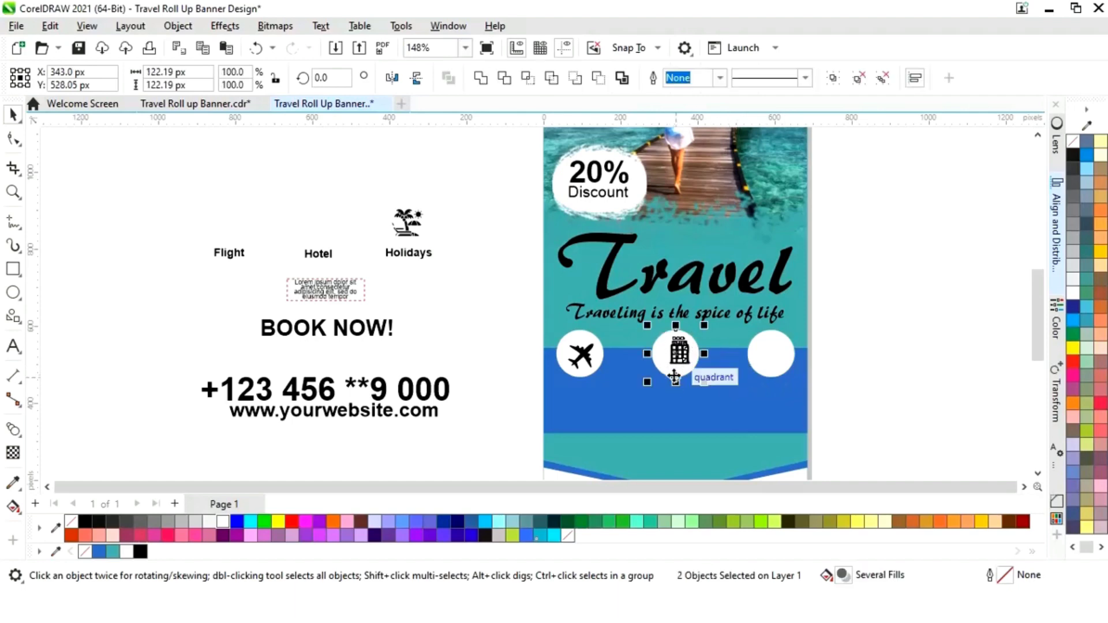
key(c)
key(e)
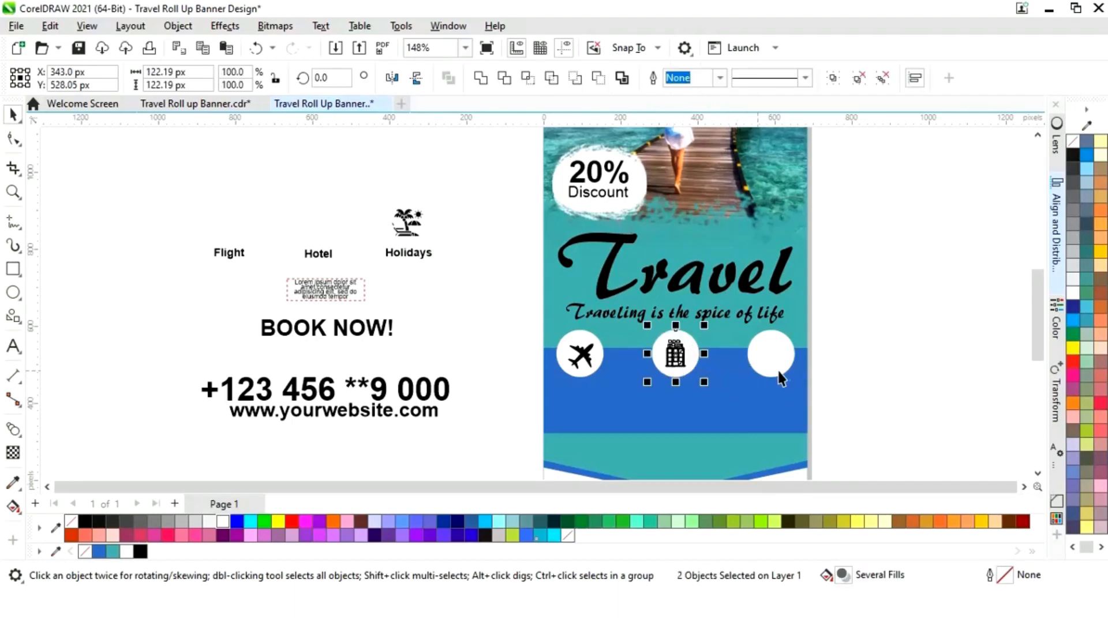
click(870, 341)
drag(409, 241, 738, 389)
key(c)
key(e)
click(880, 354)
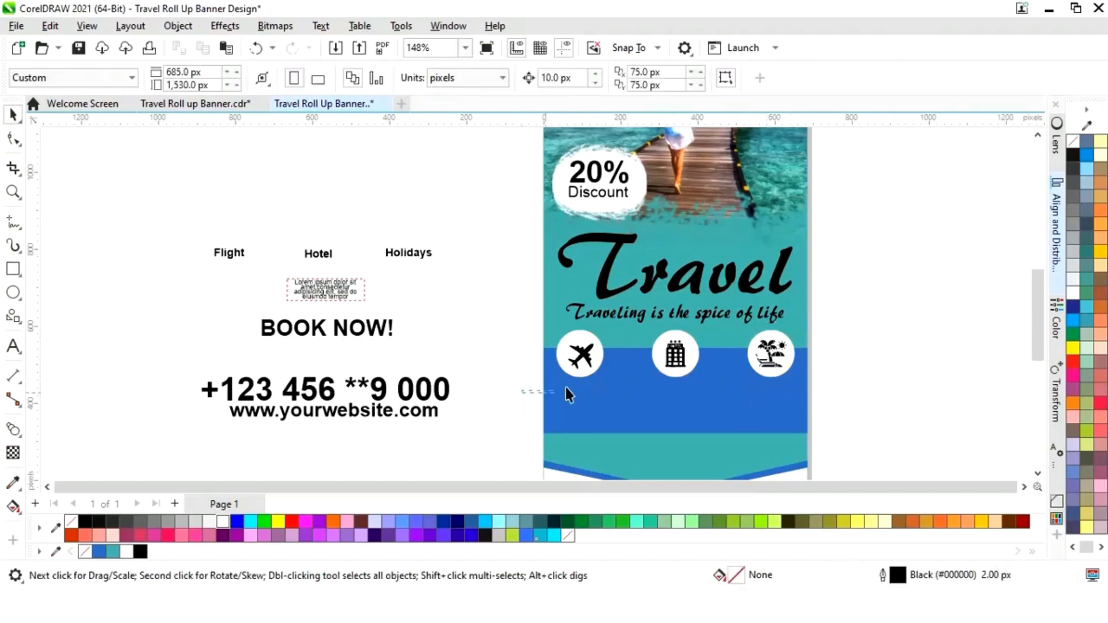
drag(618, 325, 621, 322)
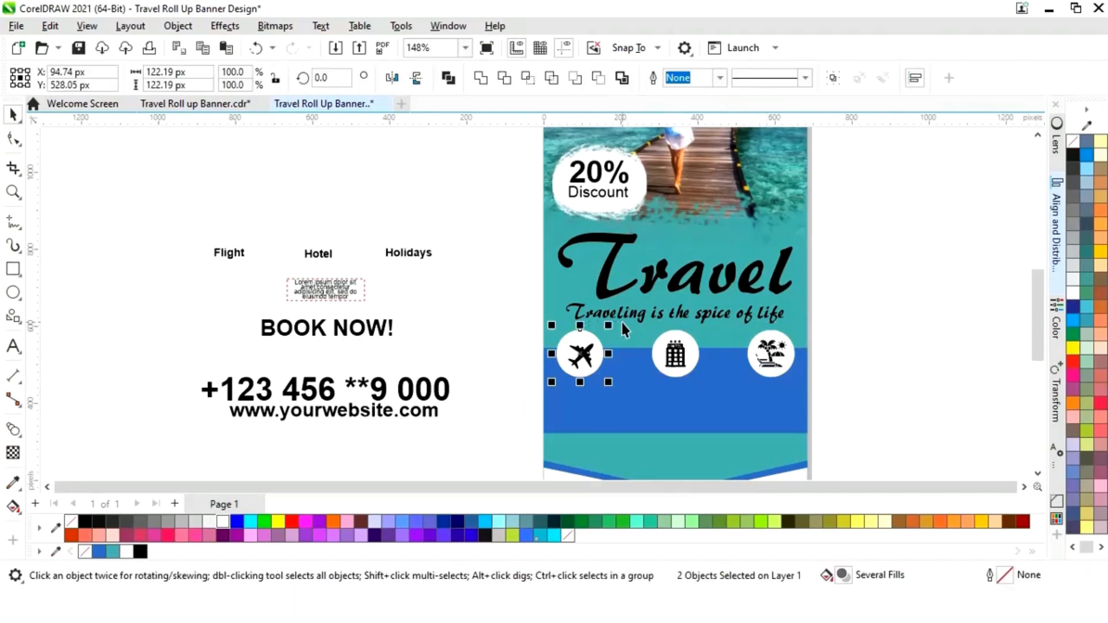
- Centre the plane icon, then move the Flight, Hotel and Holidays labels under the icons in white
key(e)
click(917, 359)
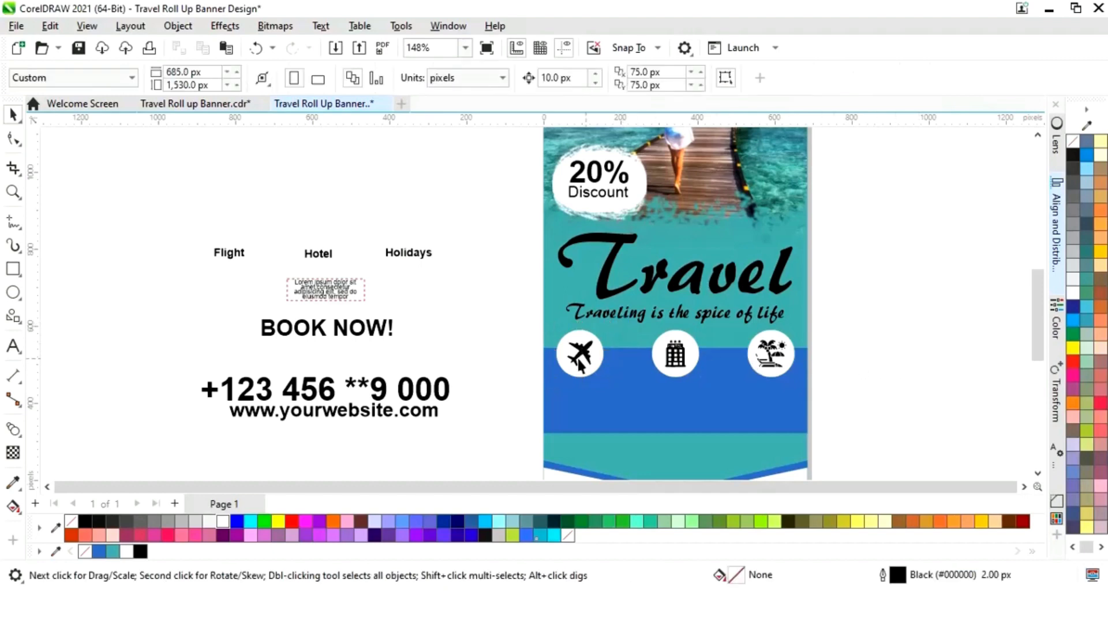
drag(465, 227, 198, 280)
drag(317, 254, 668, 391)
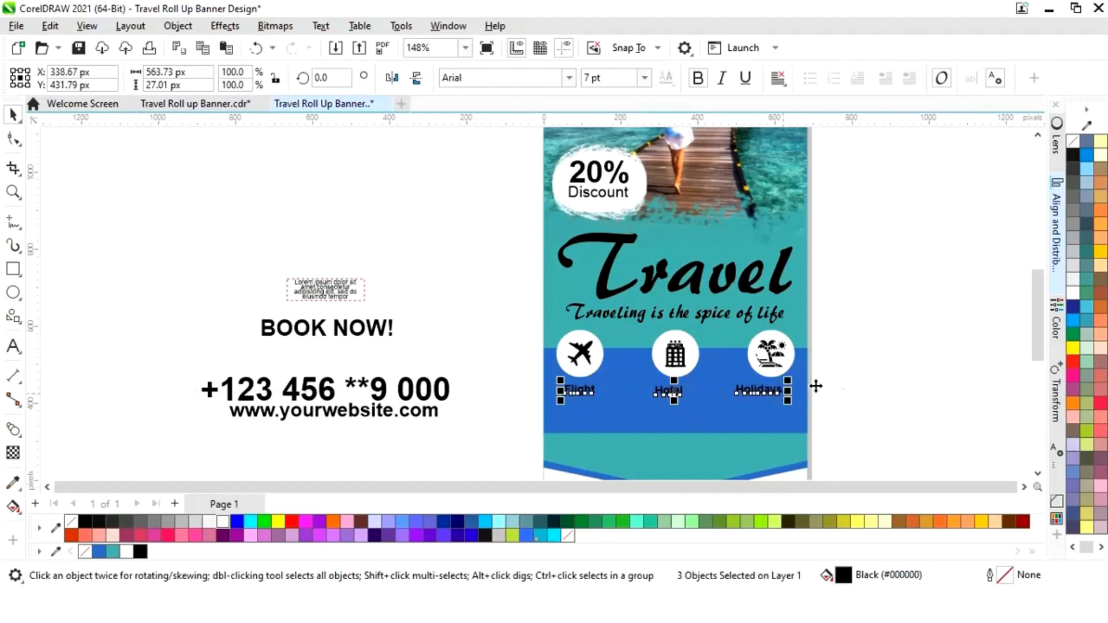
click(842, 361)
key(Tab)
drag(506, 421, 829, 375)
click(225, 522)
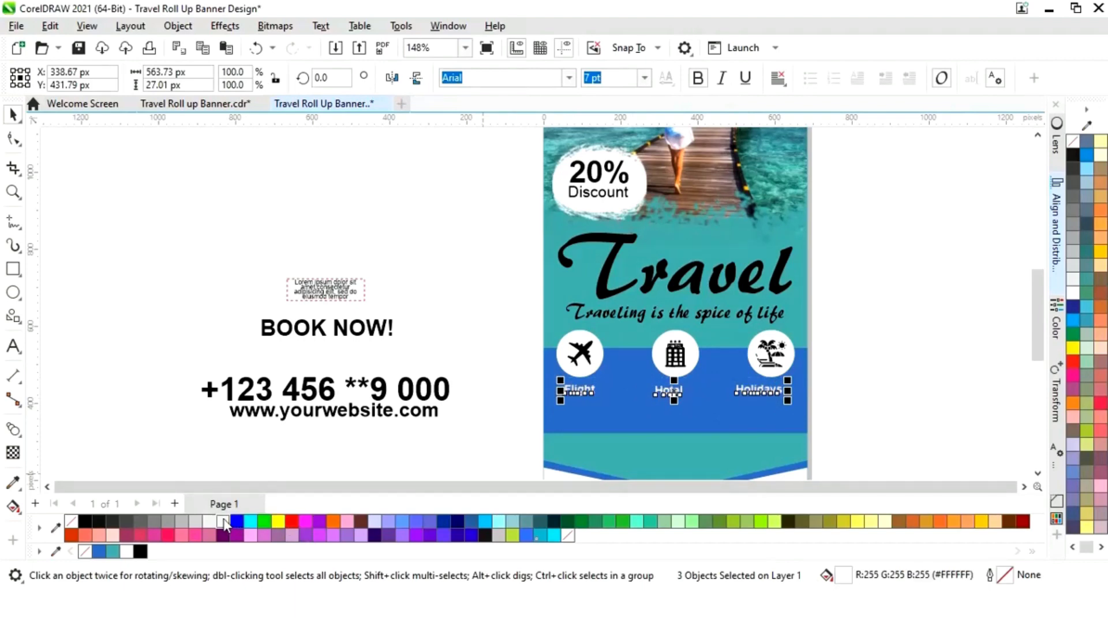
click(852, 347)
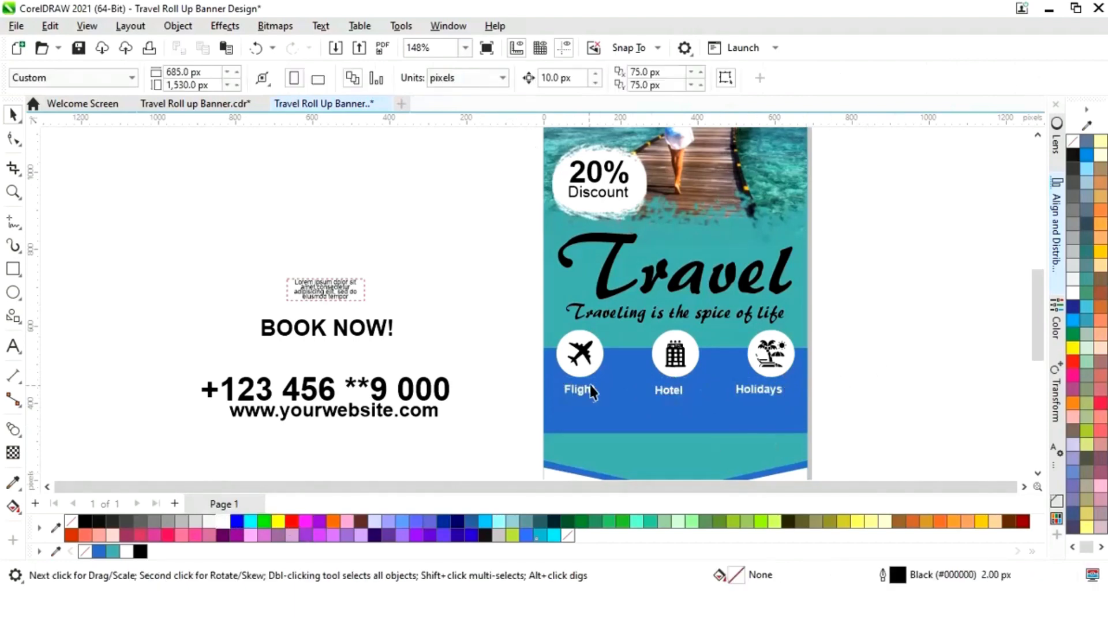
- Centre the Hotel and Holidays labels beneath their icons
click(590, 392)
shift+click(591, 369)
click(870, 373)
click(681, 391)
shift+click(699, 367)
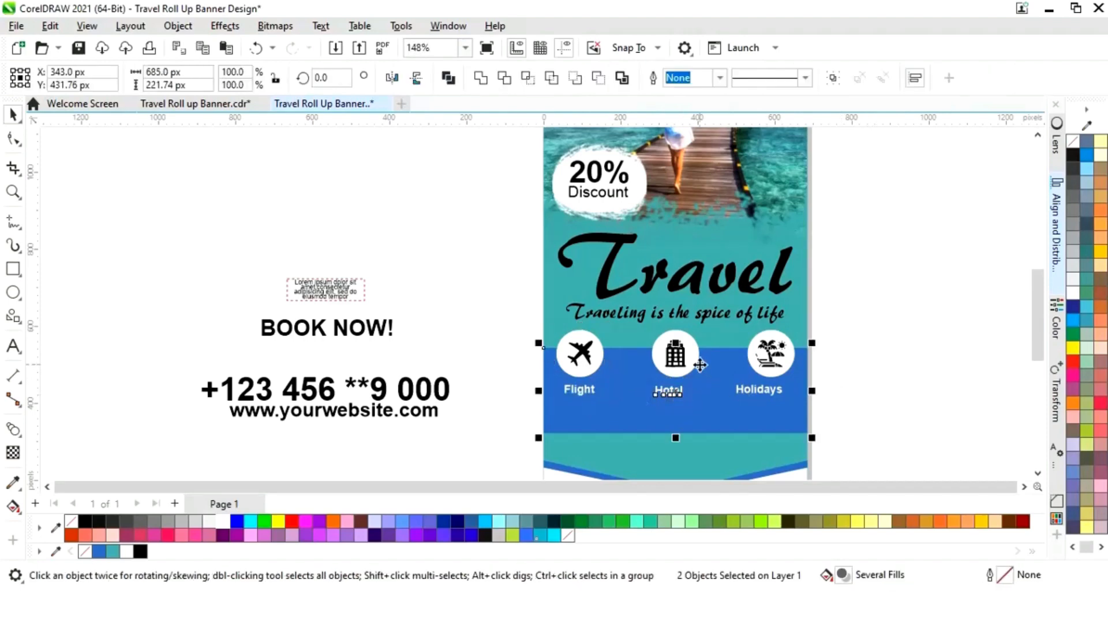
click(866, 366)
click(681, 392)
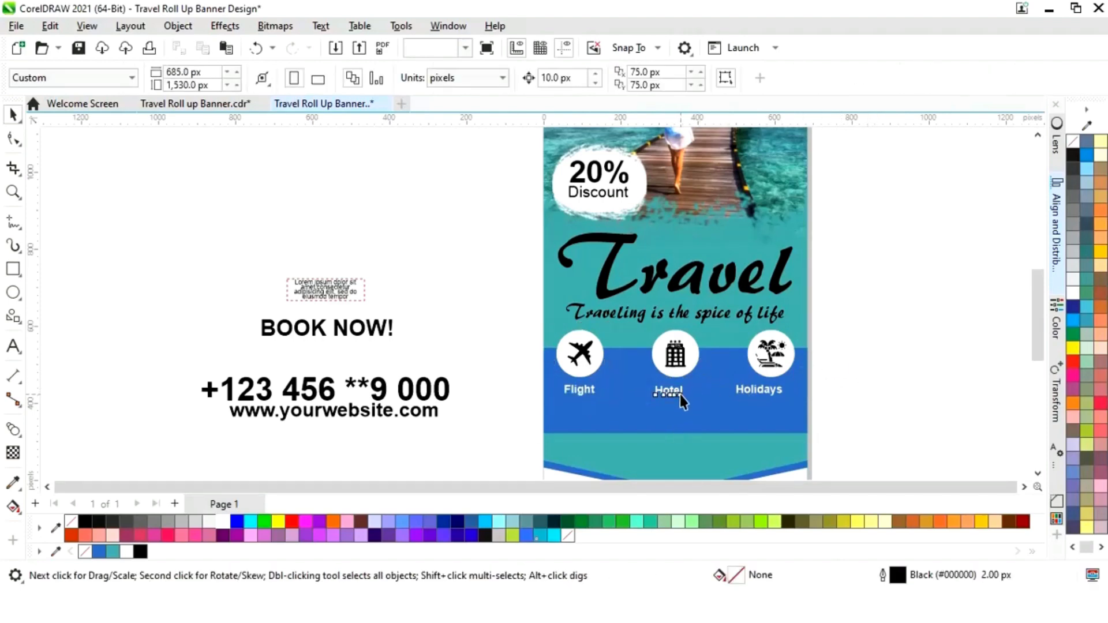
shift+click(697, 364)
key(c)
click(862, 384)
click(772, 391)
shift+click(791, 363)
key(c)
click(859, 361)
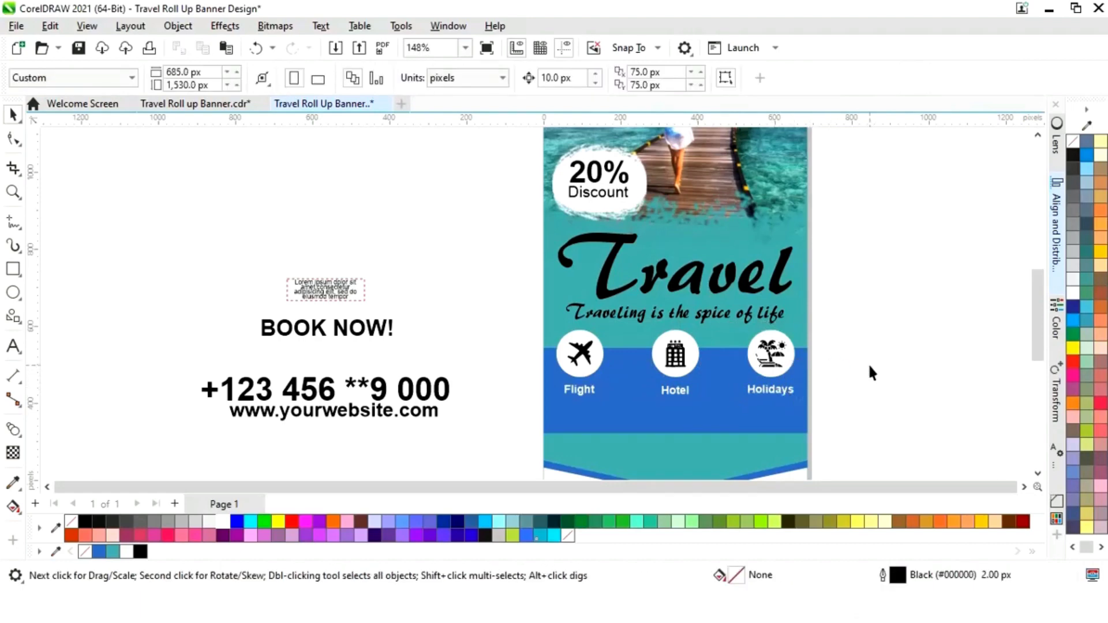
- Place white Lorem ipsum text centred under the Flight label
click(1037, 474)
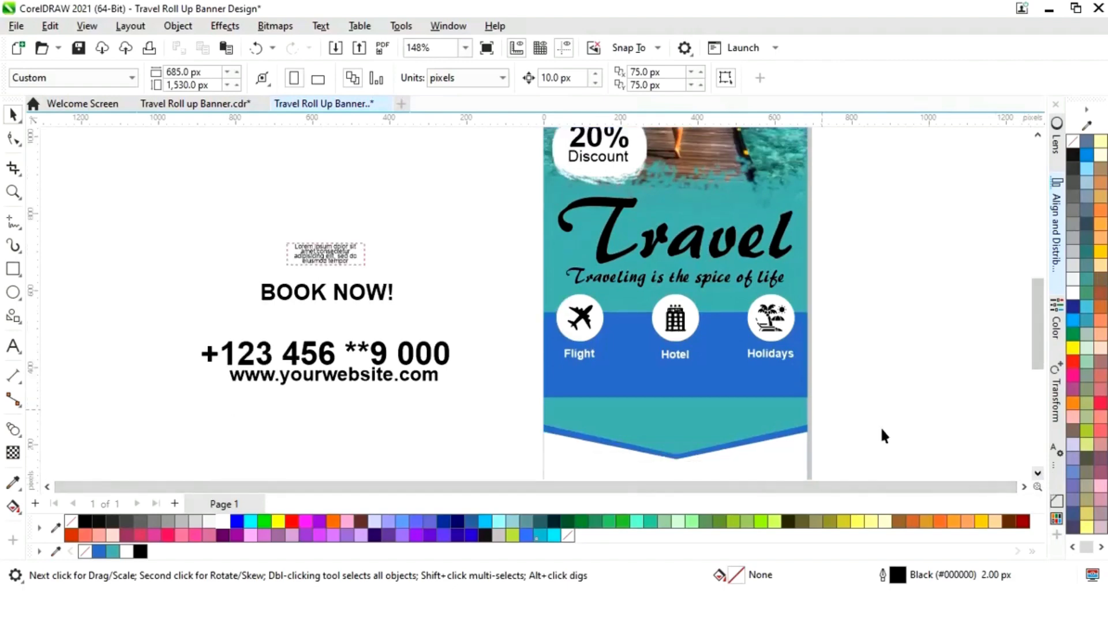
drag(333, 255, 580, 375)
click(222, 524)
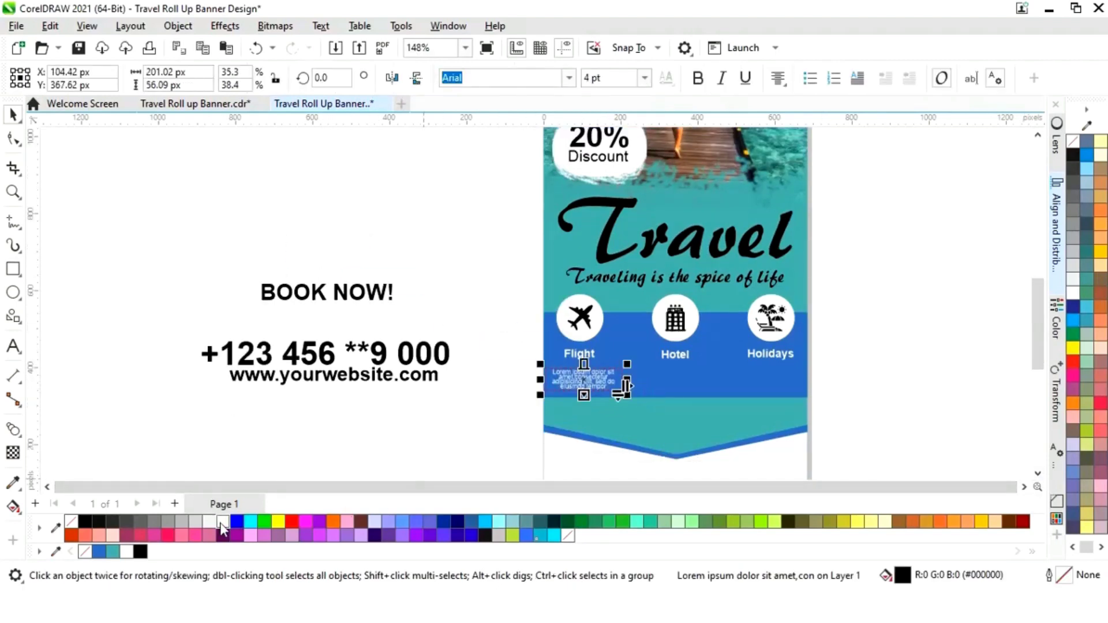
shift+click(588, 349)
click(909, 374)
- Copy the Lorem ipsum text under Hotel and Holidays, centring each copy under its label
click(587, 378)
drag(586, 378, 771, 380)
right_click(771, 380)
click(877, 372)
click(692, 378)
shift+click(686, 356)
click(876, 360)
click(782, 383)
shift+click(787, 357)
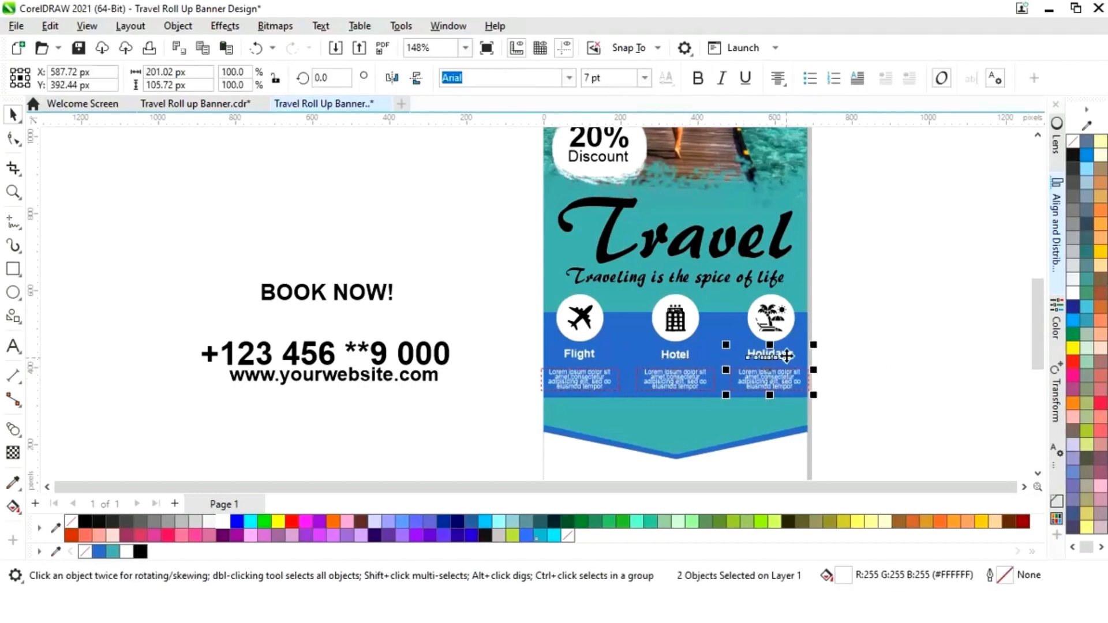
click(868, 364)
- Move BOOK NOW! onto the teal area at the banner's bottom and make it white
drag(215, 264, 439, 330)
drag(338, 295, 686, 423)
click(223, 521)
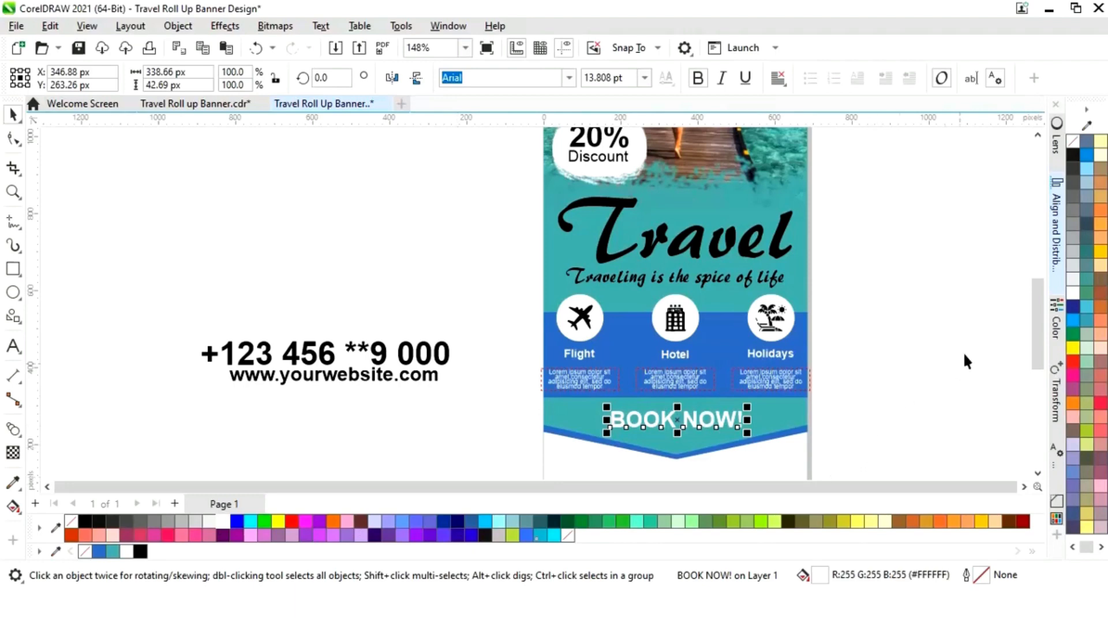
- Move the phone number and website text onto the bottom of the banner
drag(1033, 345, 1033, 363)
click(249, 390)
drag(154, 370, 481, 269)
drag(330, 283, 676, 401)
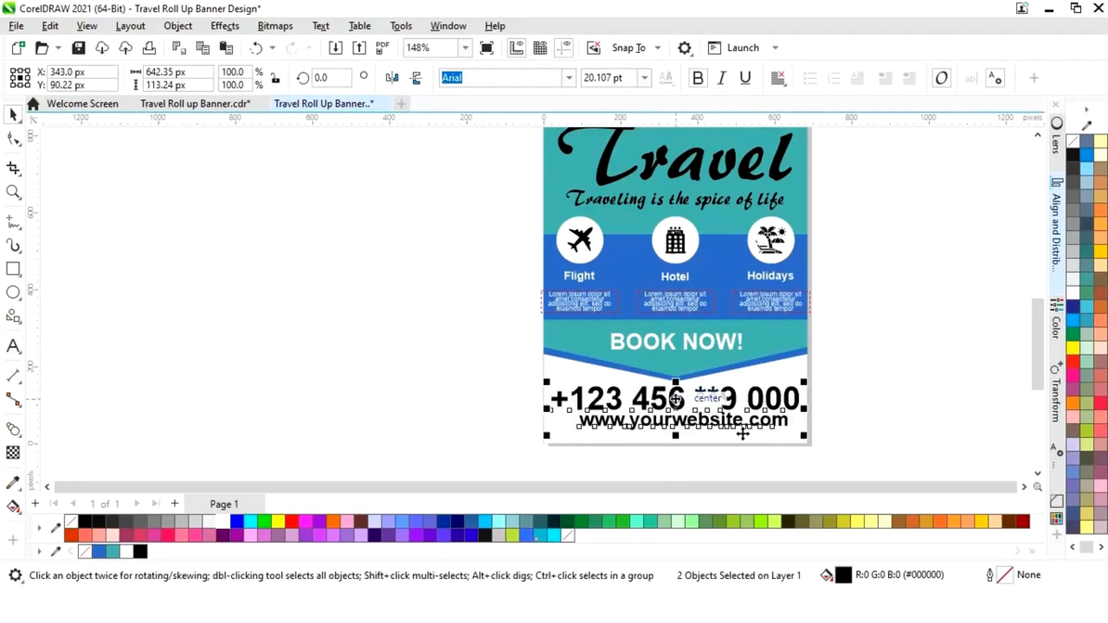
shift+click(771, 445)
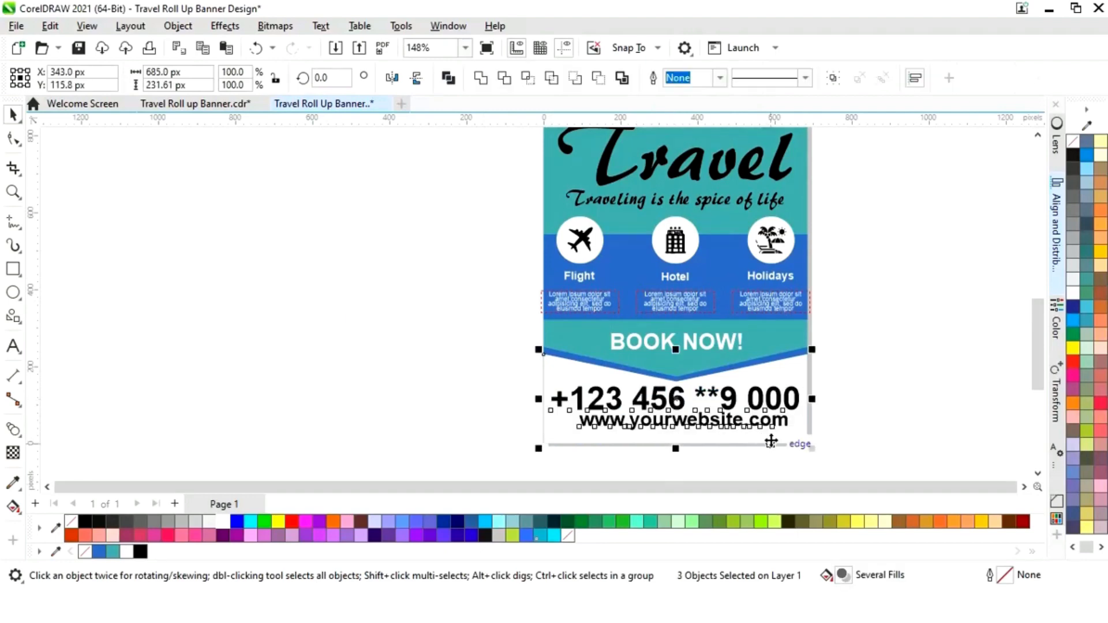
click(860, 421)
- Colour the phone number blue and the website text teal
click(655, 411)
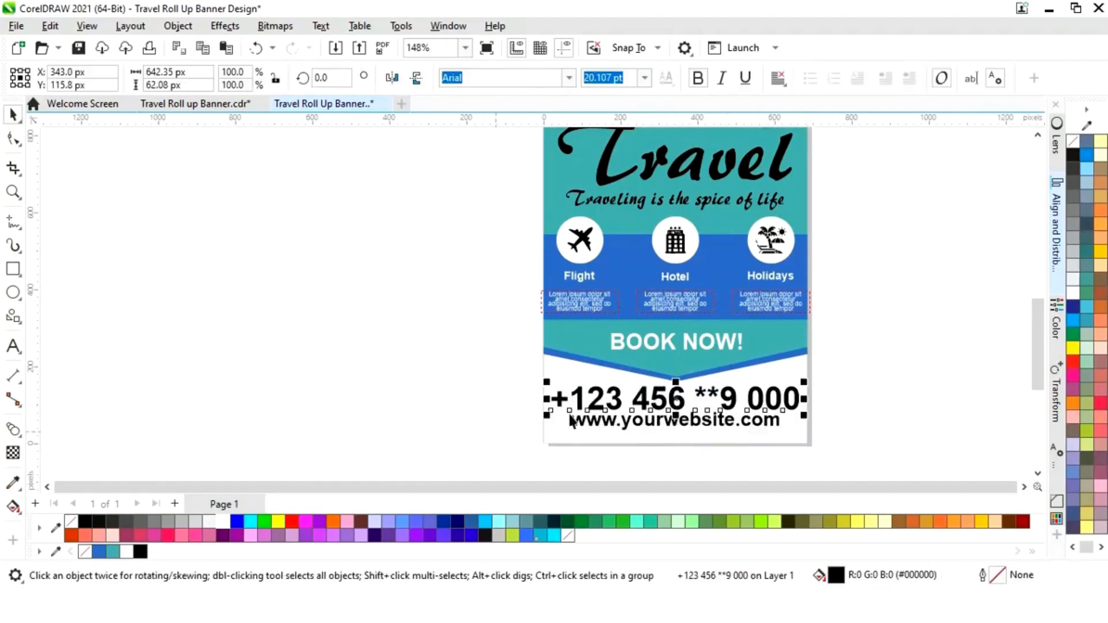
click(99, 551)
click(600, 450)
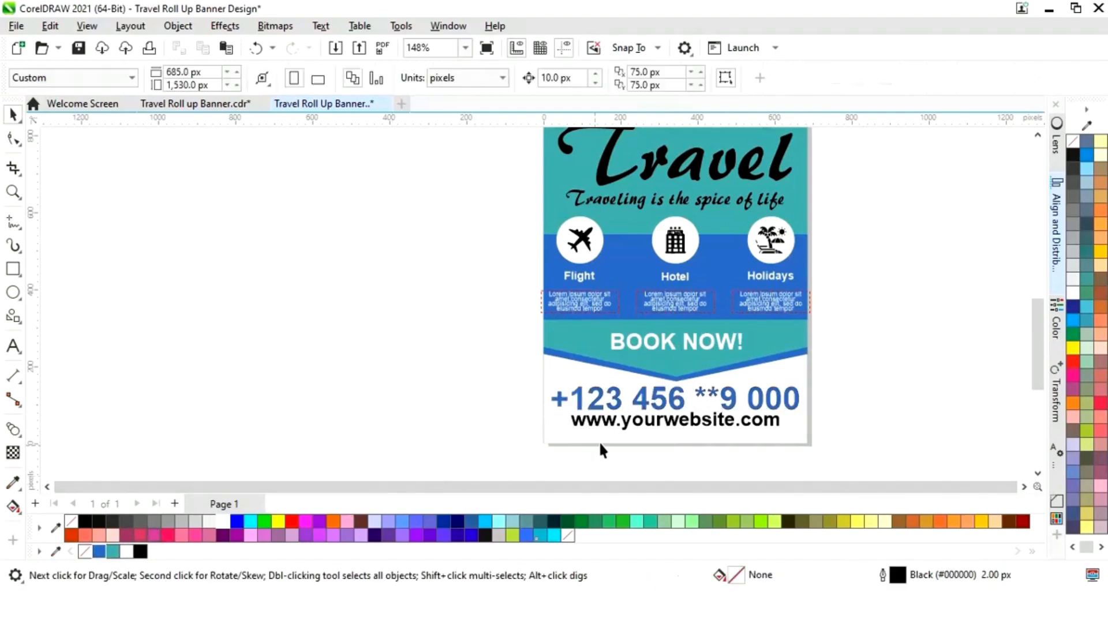
click(648, 422)
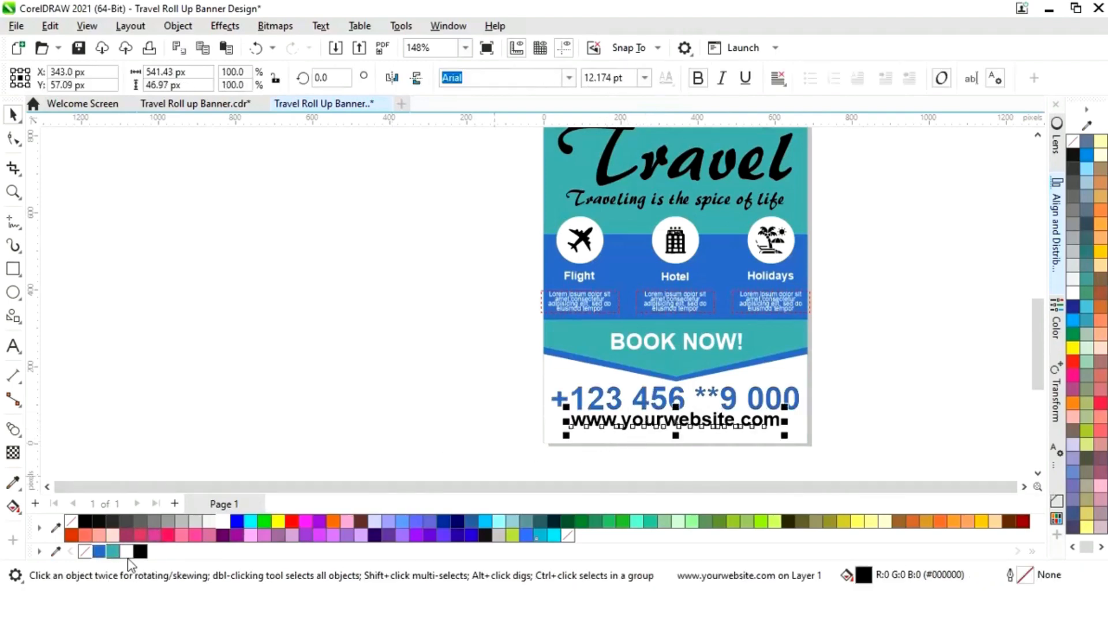
click(112, 552)
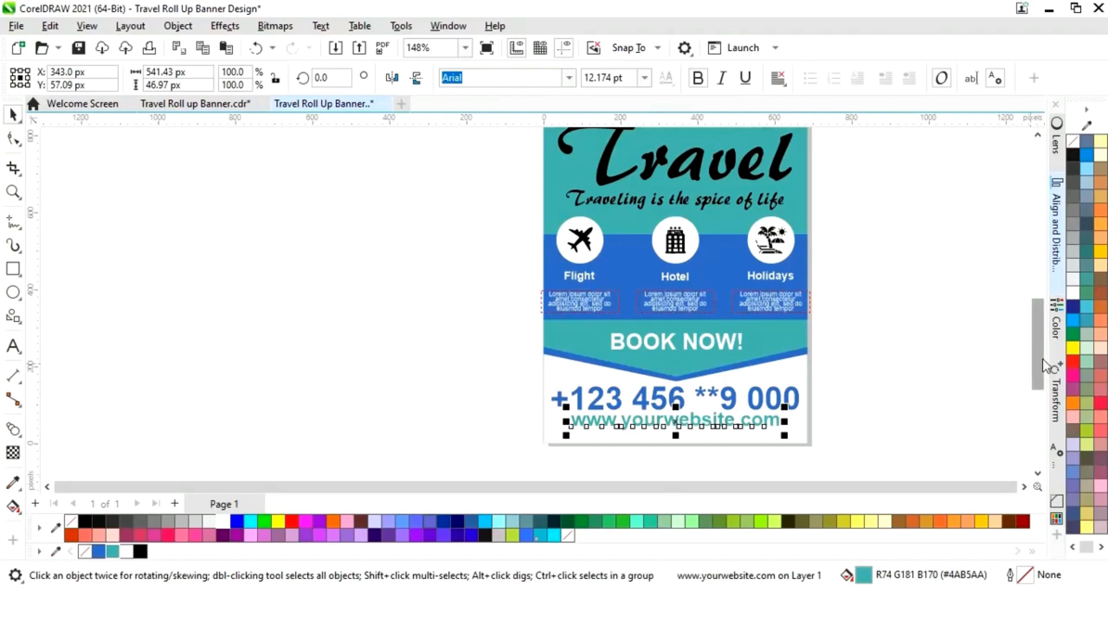
scroll(1043, 354, up, 3)
click(812, 321)
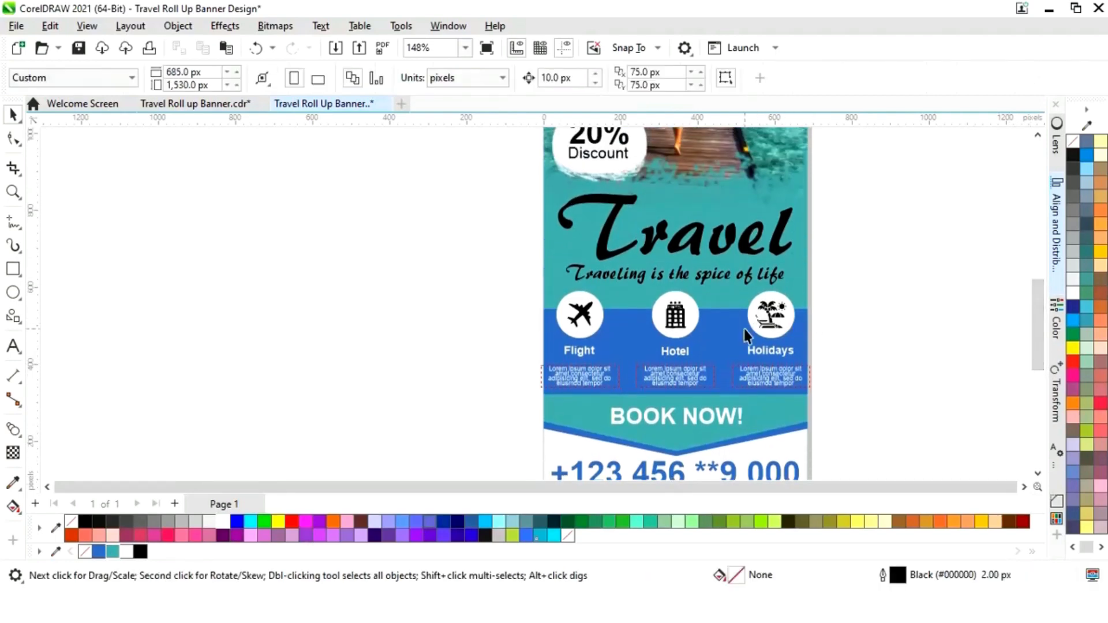
- Fill the Flight, Hotel and Holidays icons blue
click(771, 324)
shift+click(677, 328)
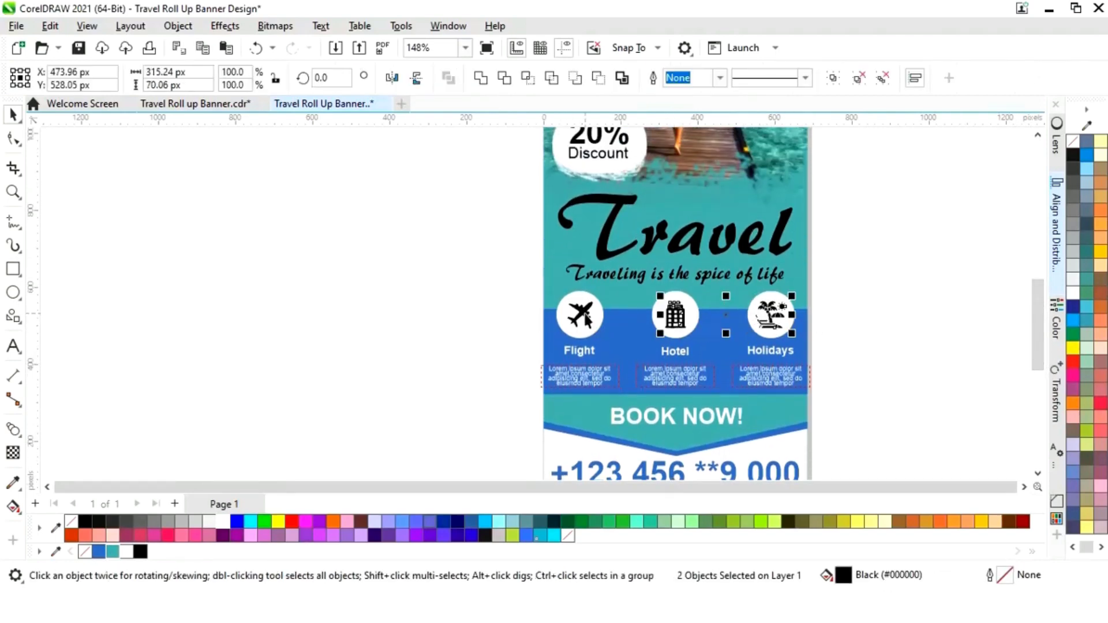
shift+click(582, 317)
click(99, 552)
click(891, 297)
- Make the tagline and Travel title white, nudging the Travel title into place
click(709, 282)
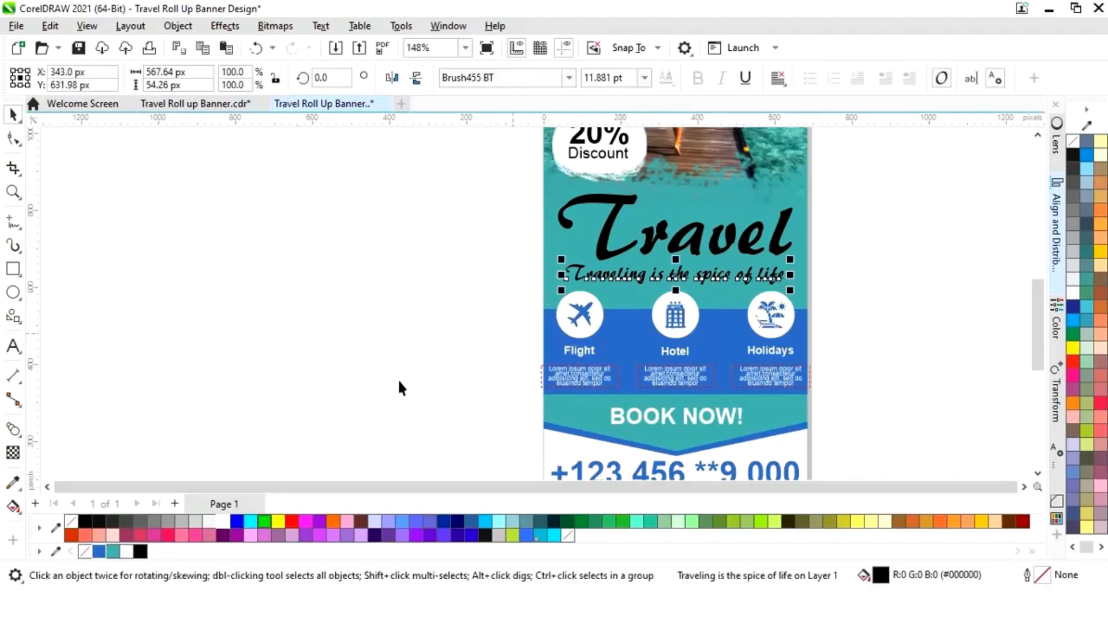
click(224, 521)
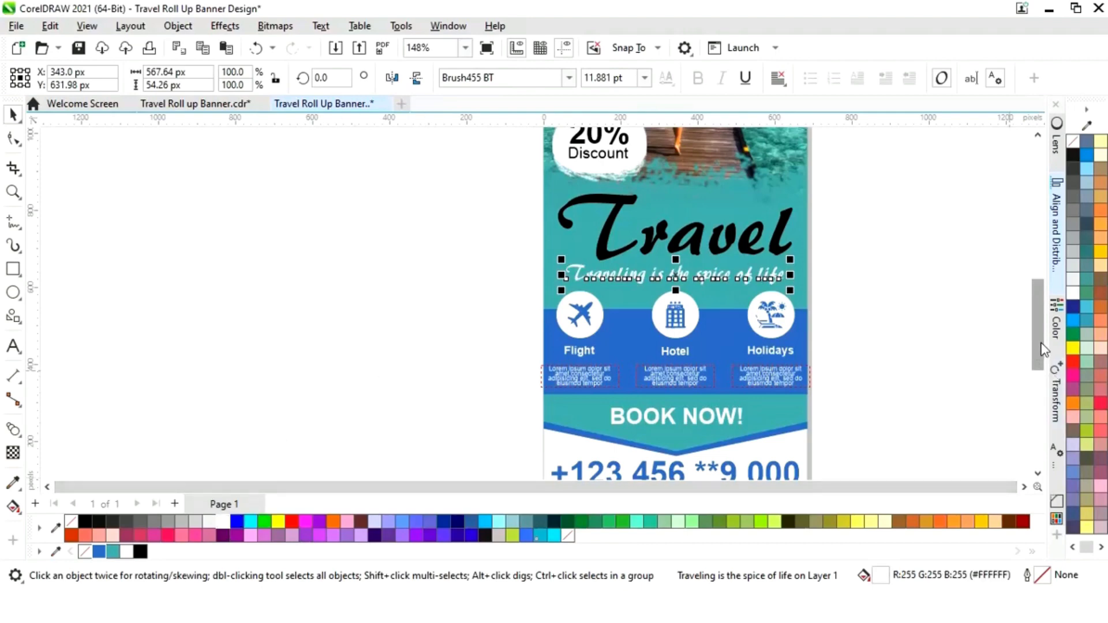
scroll(1043, 349, up, 3)
key(Escape)
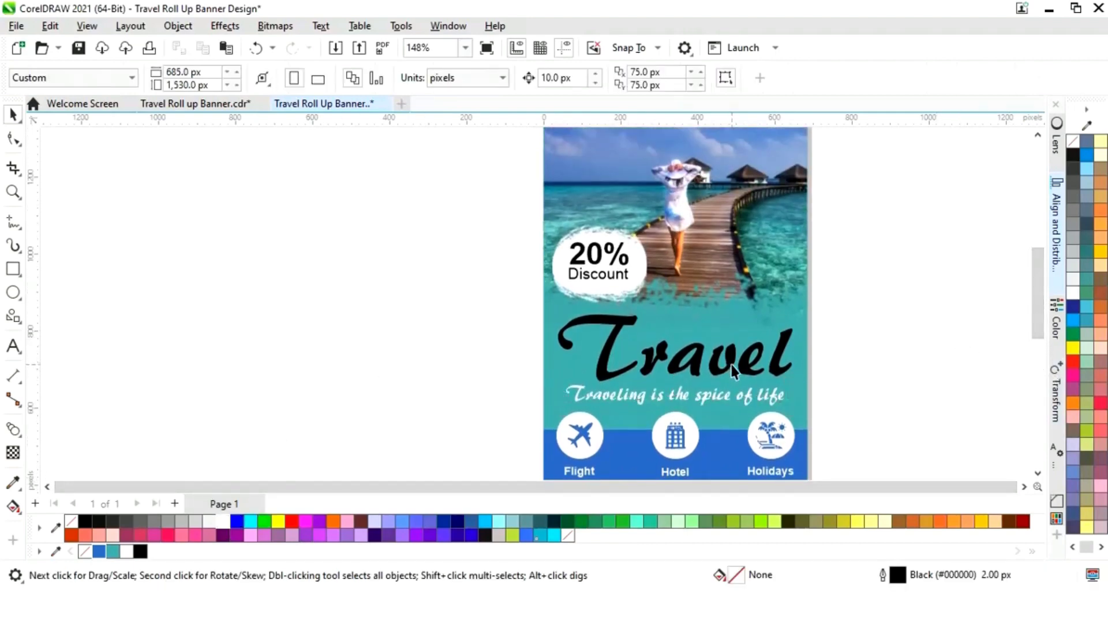
click(722, 372)
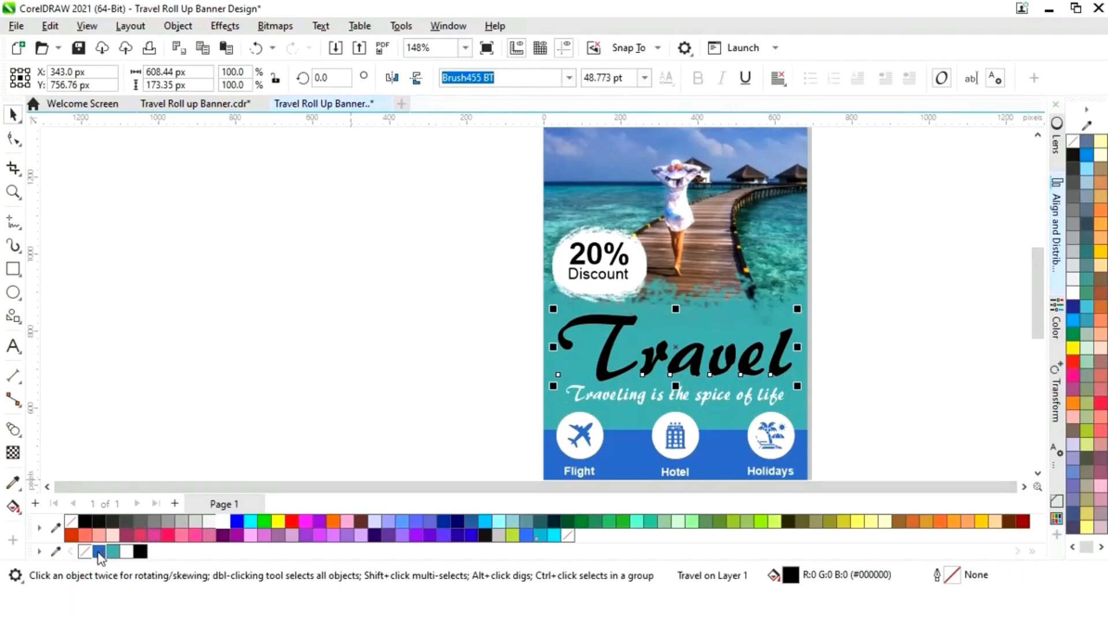
click(99, 552)
drag(676, 348, 675, 363)
click(223, 522)
key(Right)
key(Up)
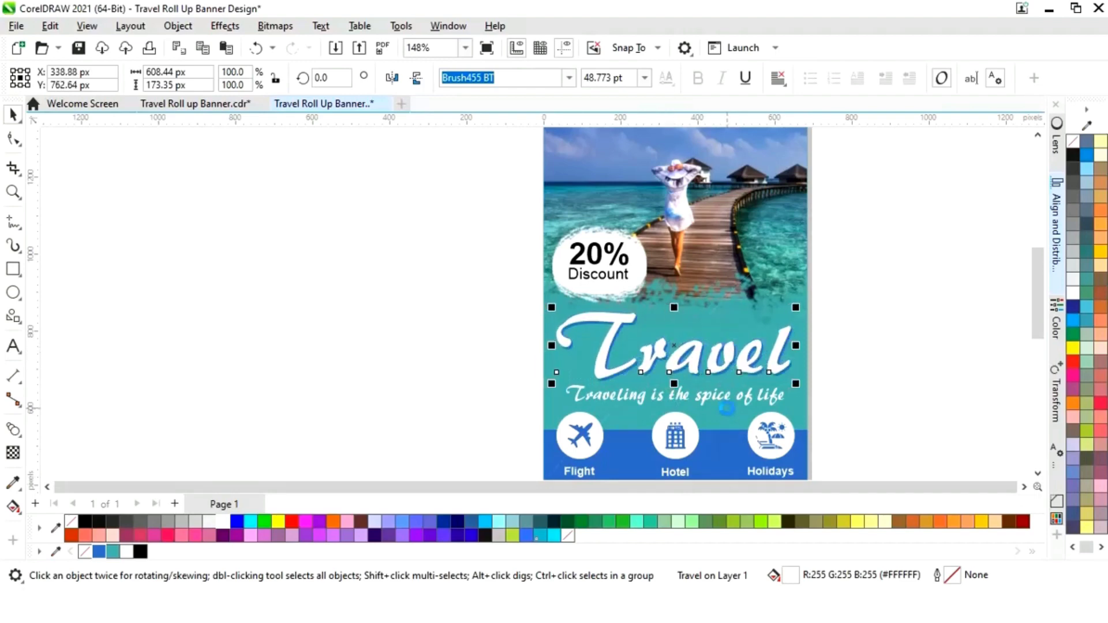
click(885, 337)
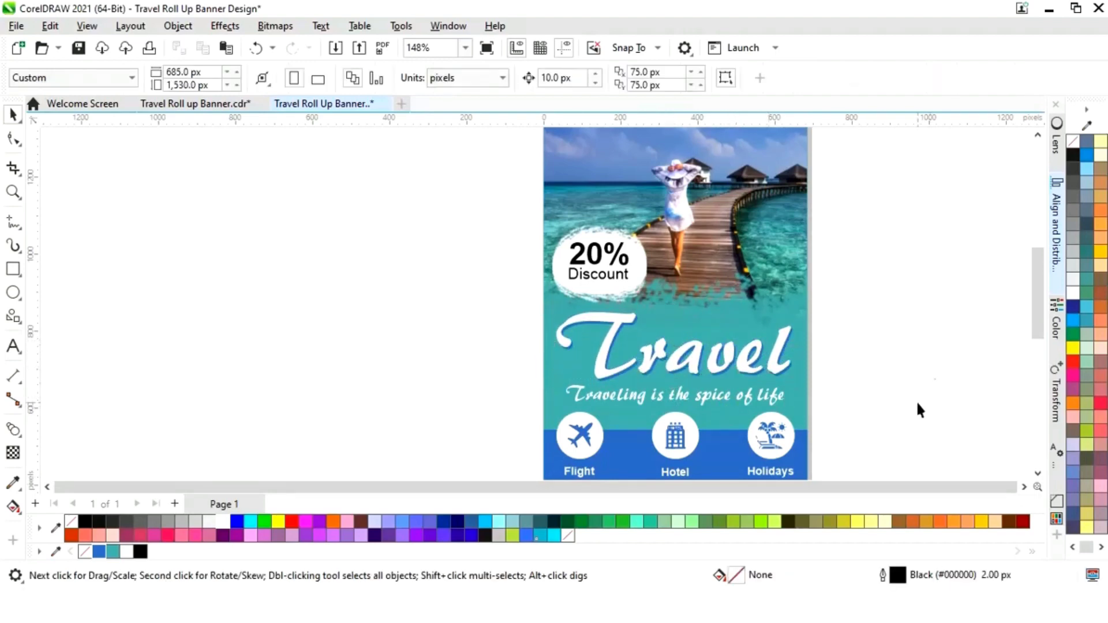
- Colour the badge's '20%' text blue and 'Discount' text teal
click(1022, 488)
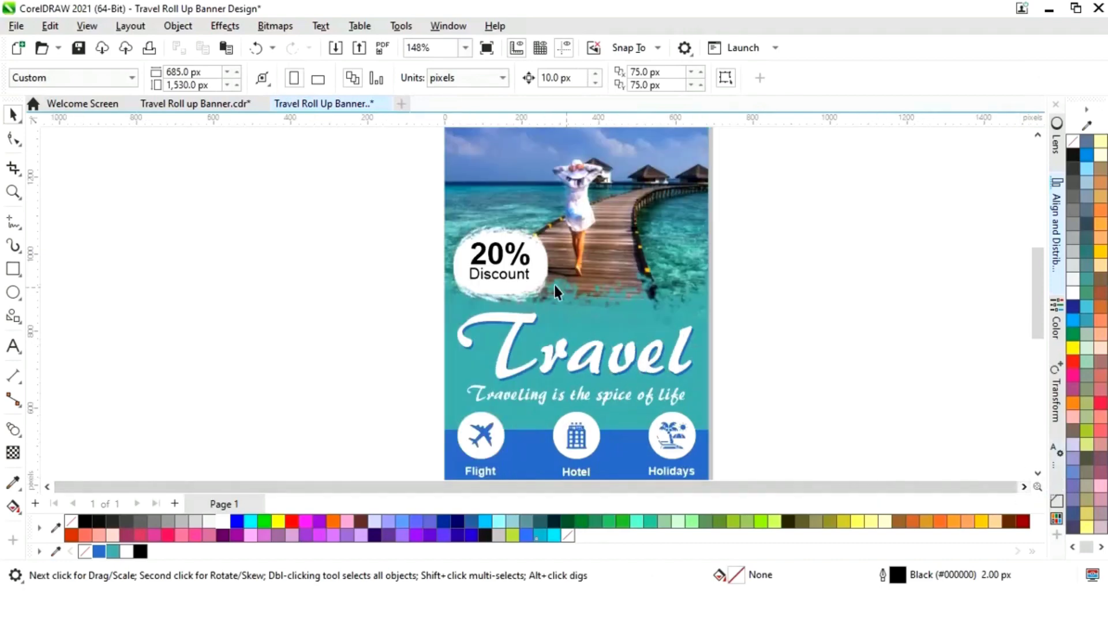
click(496, 263)
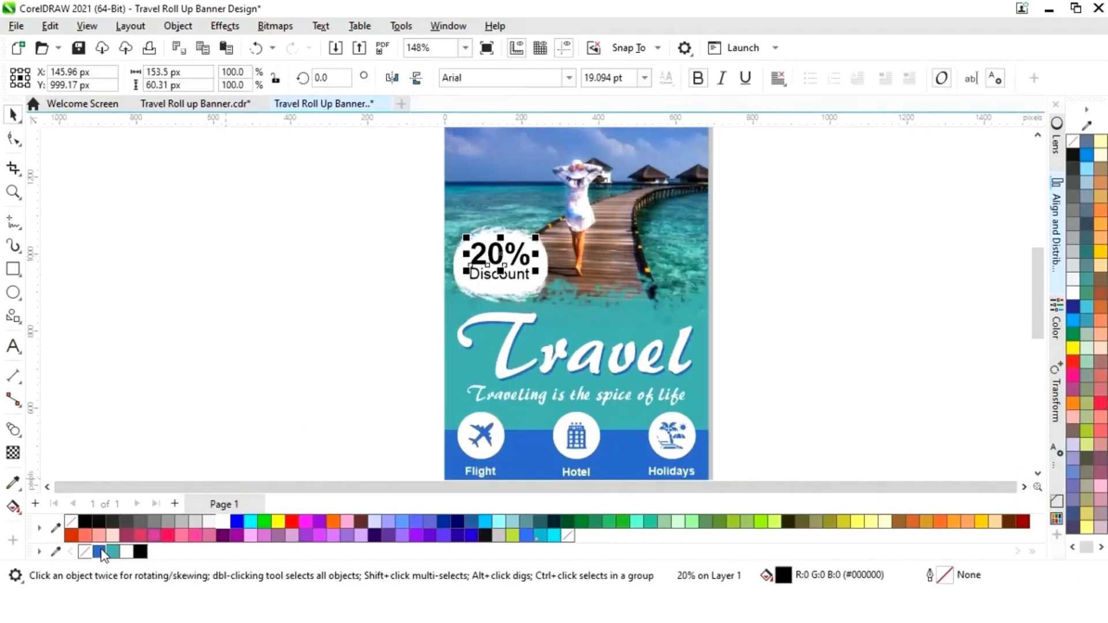
click(195, 470)
click(497, 277)
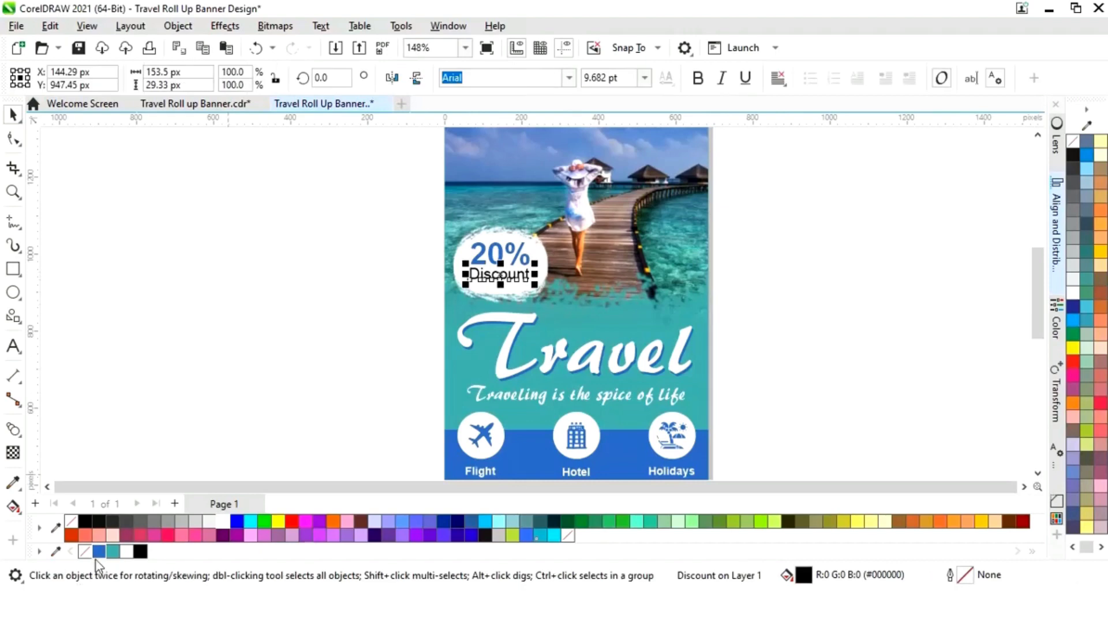
click(111, 553)
click(208, 416)
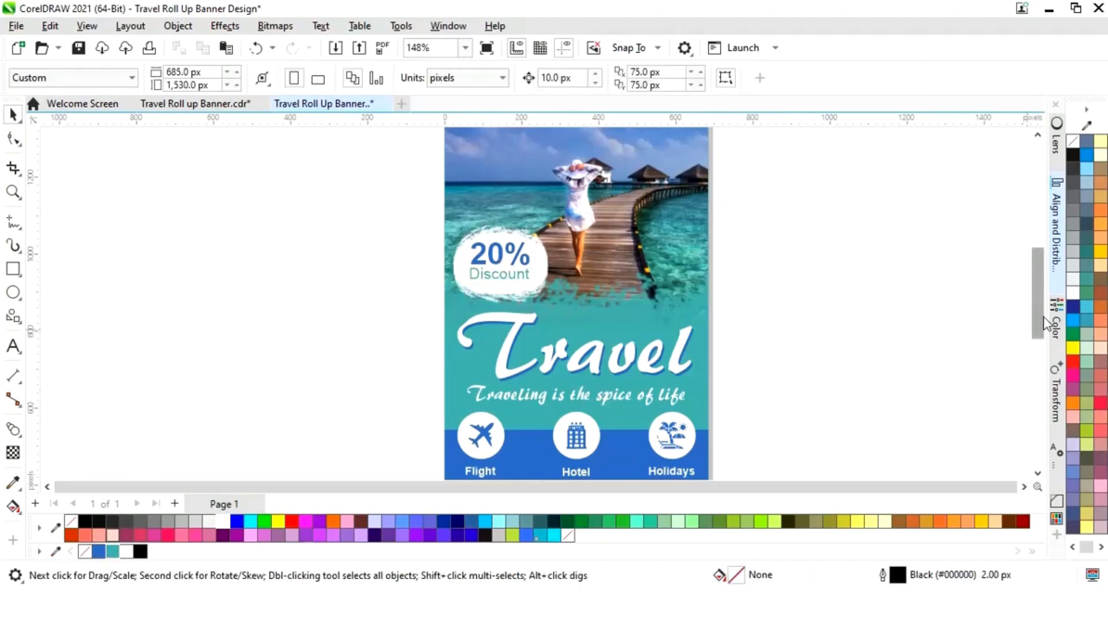
drag(1037, 323, 1037, 307)
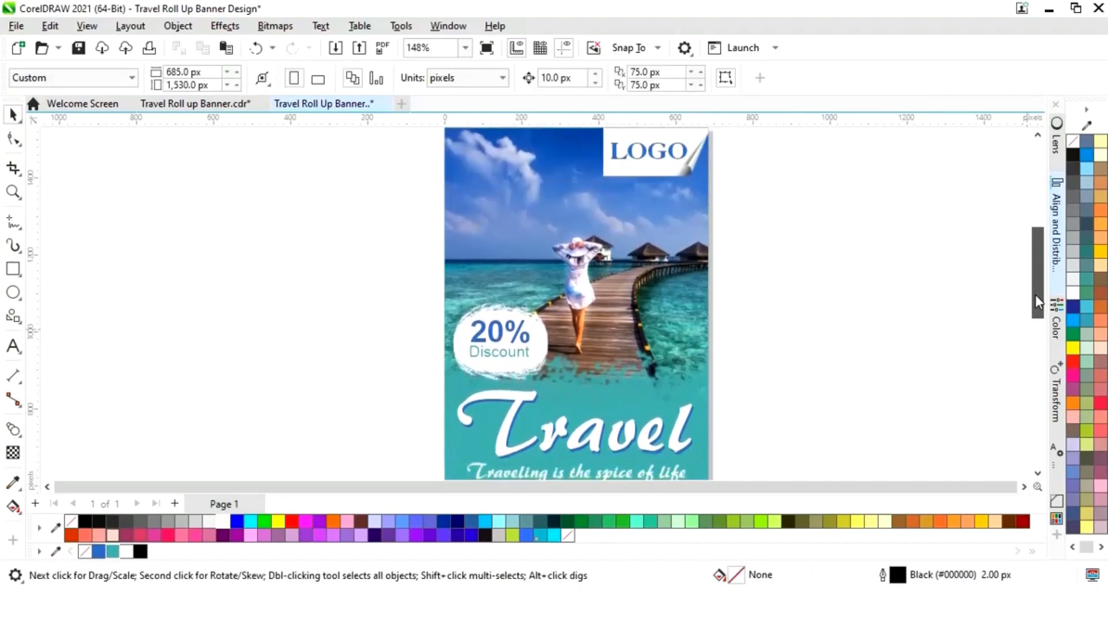
- Draw a small Down Arrow common shape beneath BOOK NOW!
key(shift+F4)
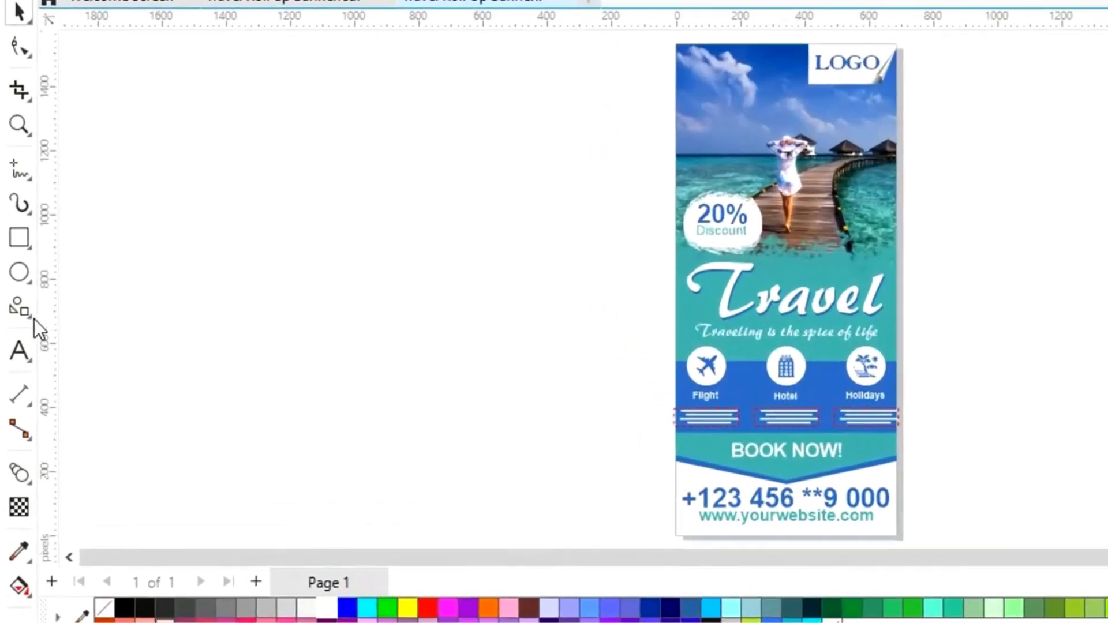
click(18, 320)
click(164, 417)
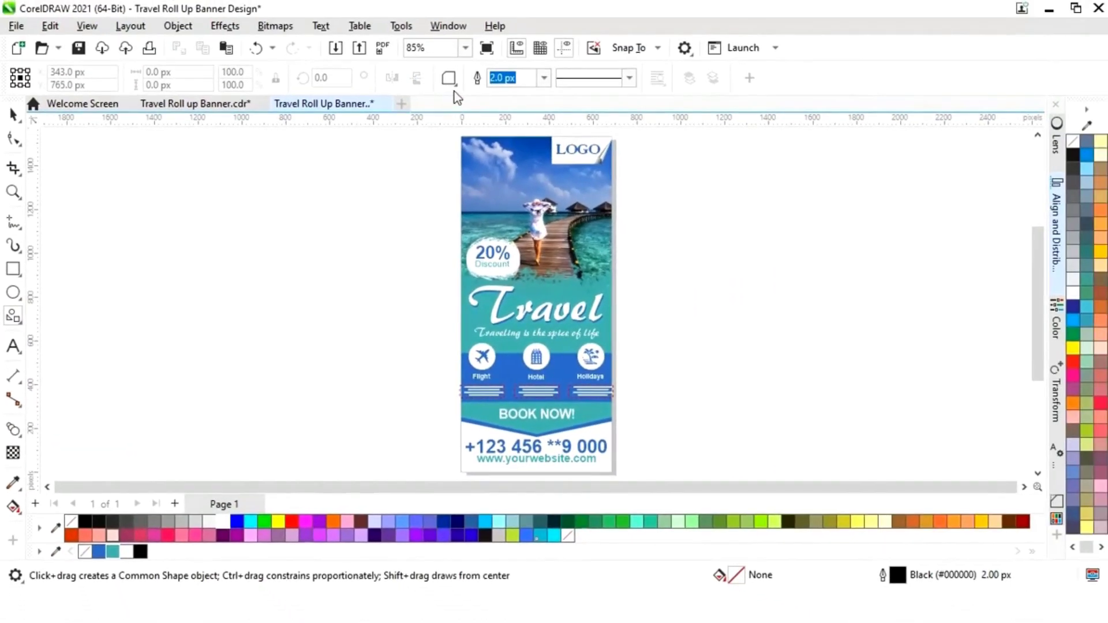
click(449, 79)
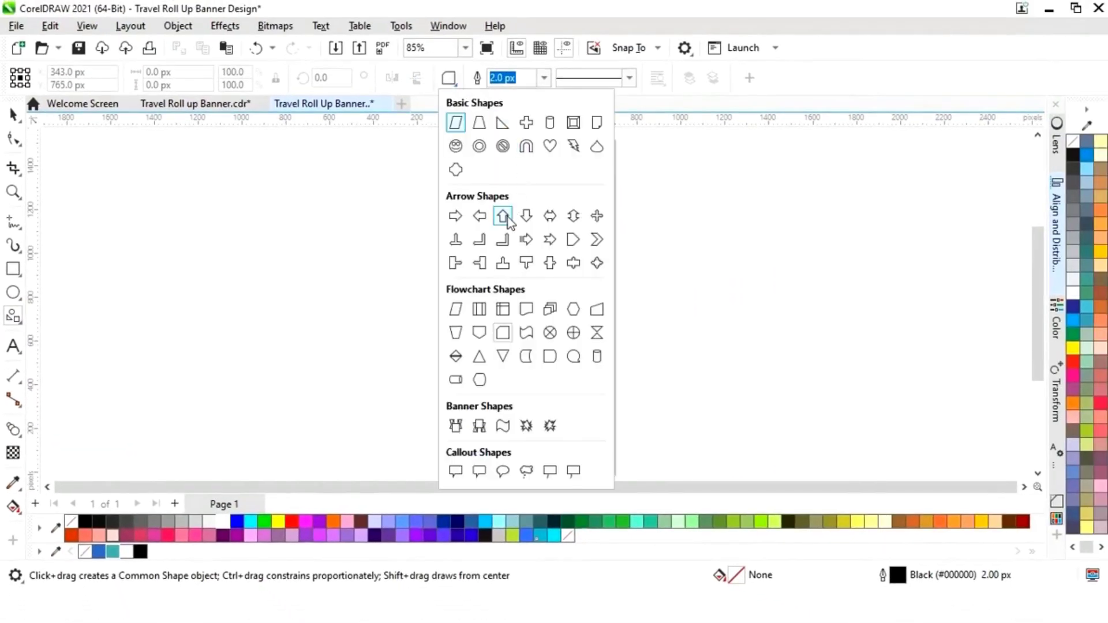
click(526, 216)
drag(530, 401, 595, 444)
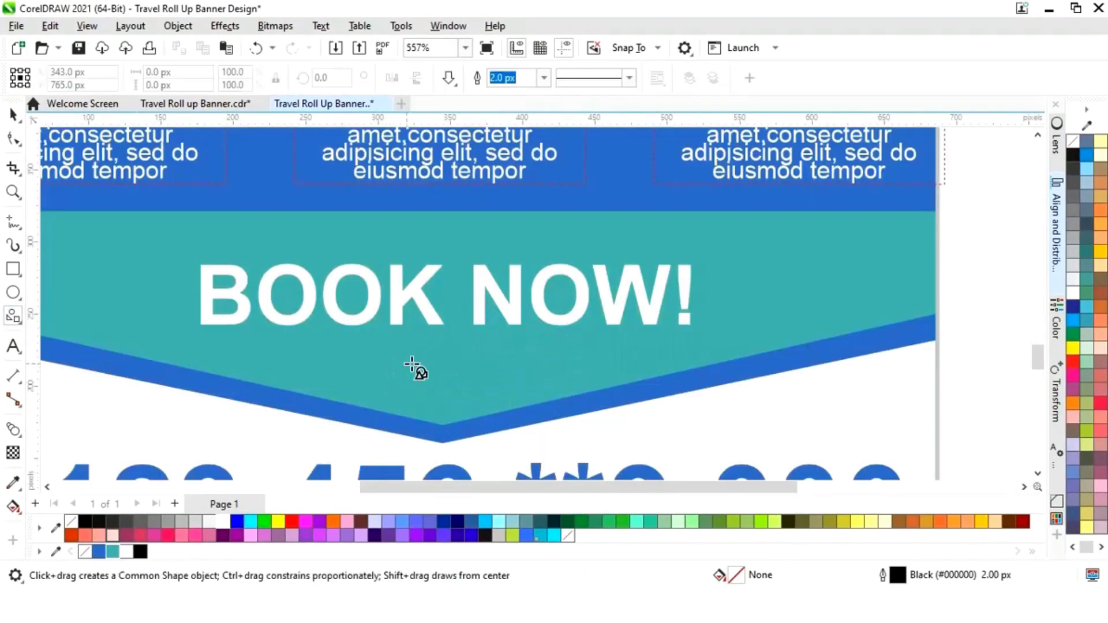
drag(420, 362, 466, 410)
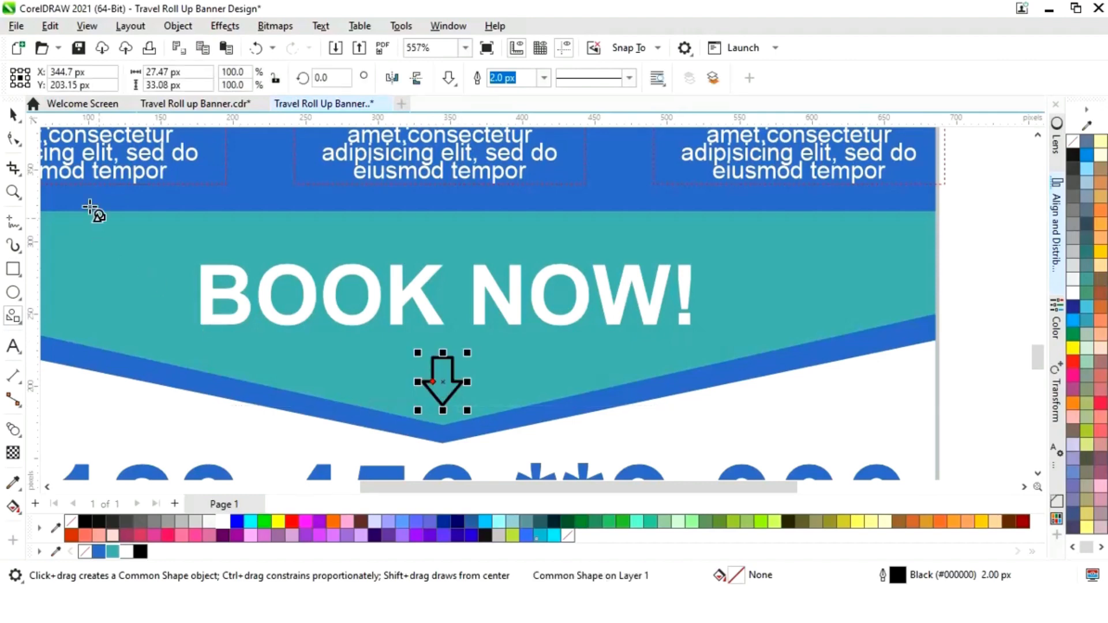
- Fill the arrow white, remove its outline, and centre it under BOOK NOW!
click(13, 114)
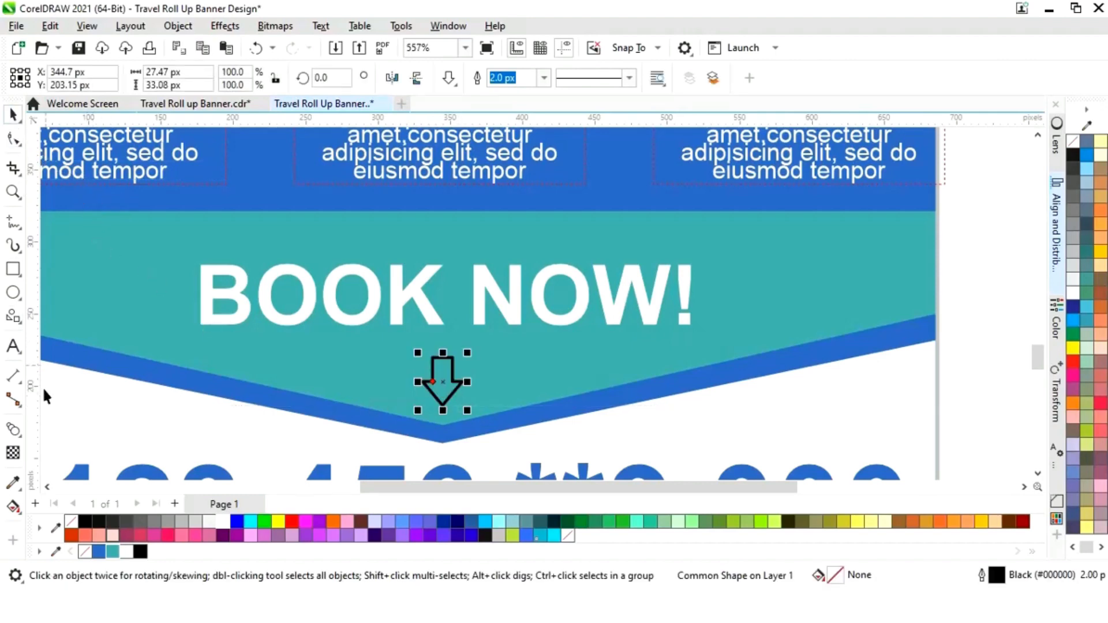
click(124, 552)
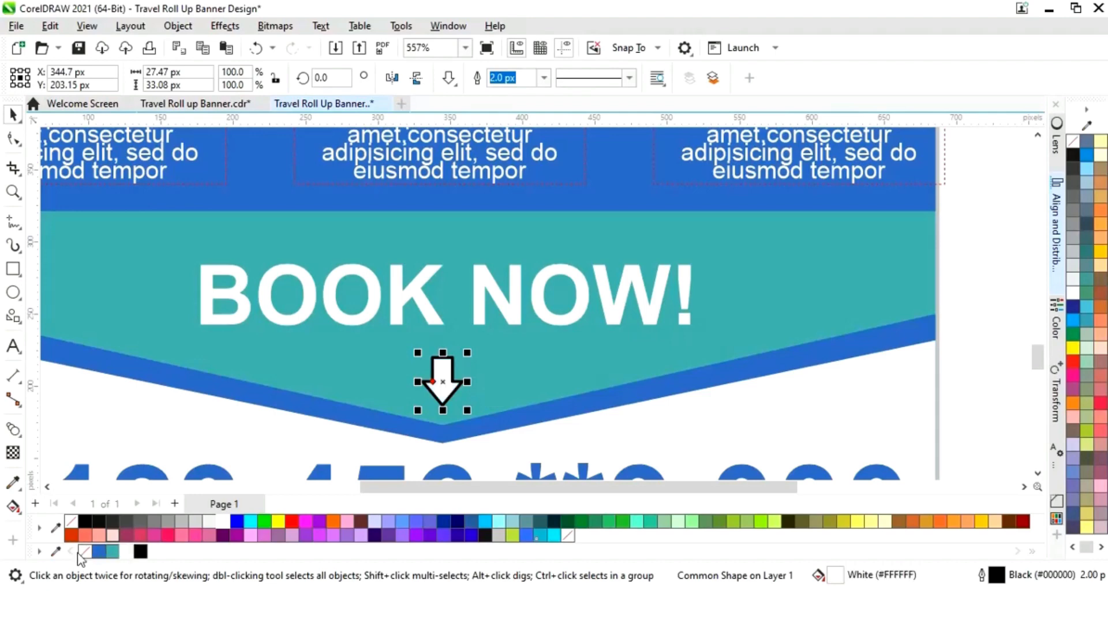
right_click(85, 551)
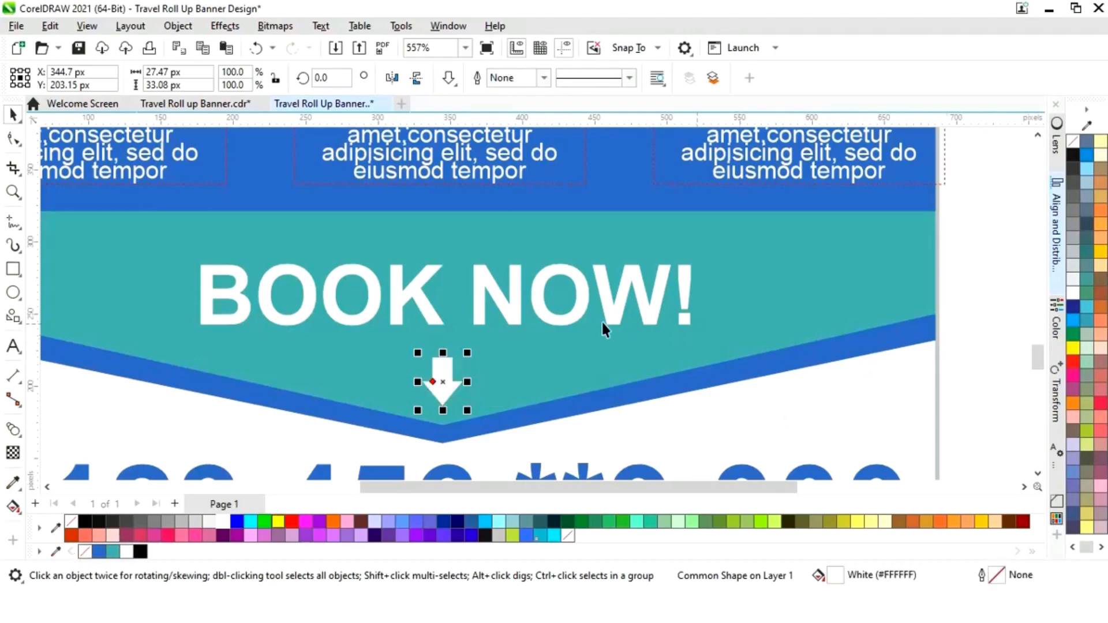
shift+click(515, 317)
key(c)
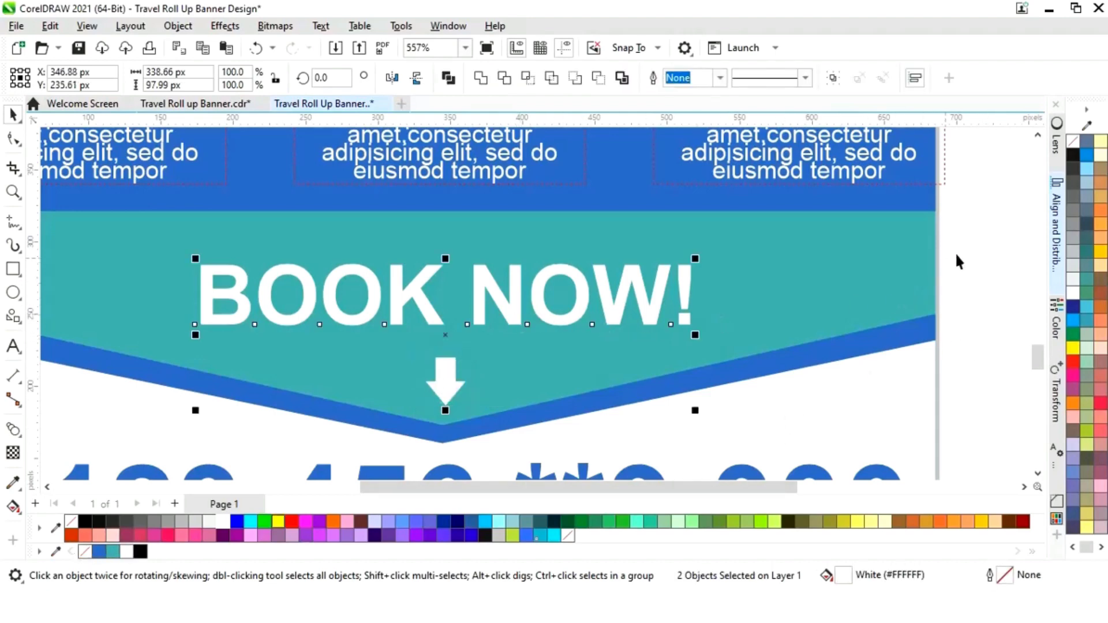